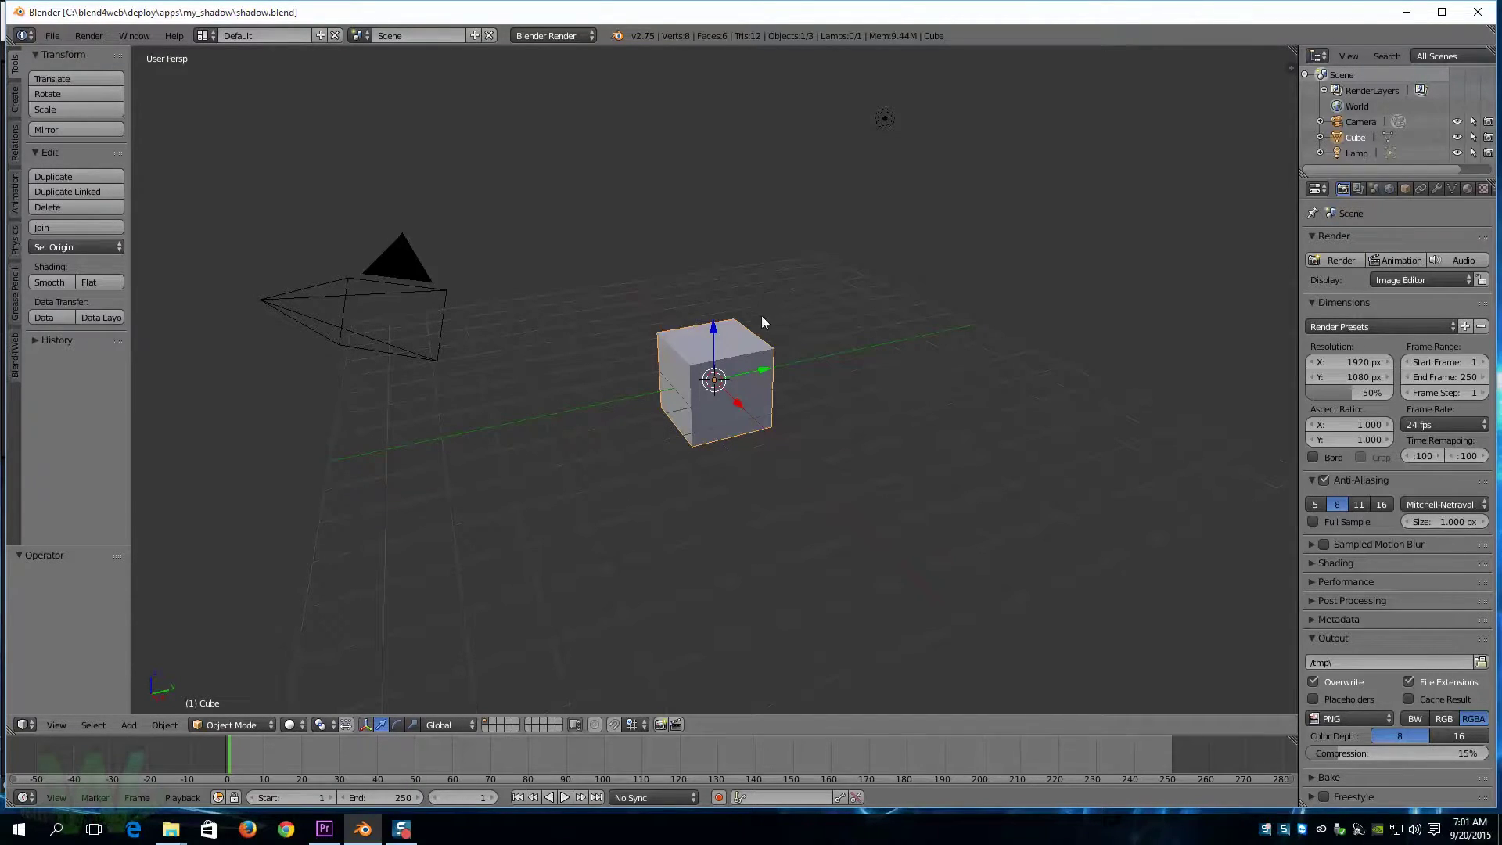
Lift the cube along Z to 2.489 and orbit round to the scene's other side
left_click_drag(713, 335, 860, 311)
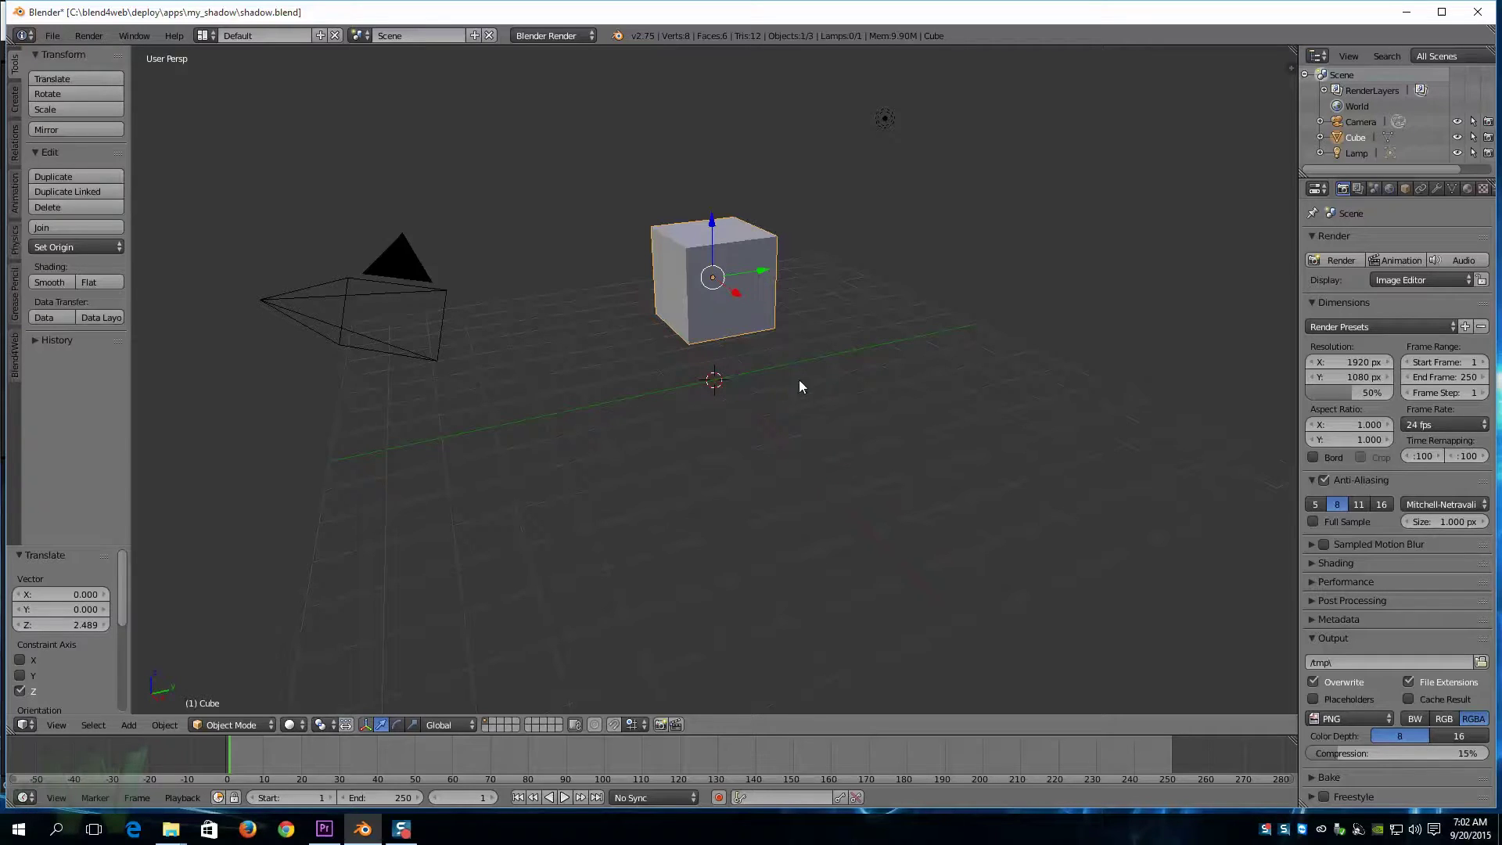
middle_click_drag(799, 379, 857, 379)
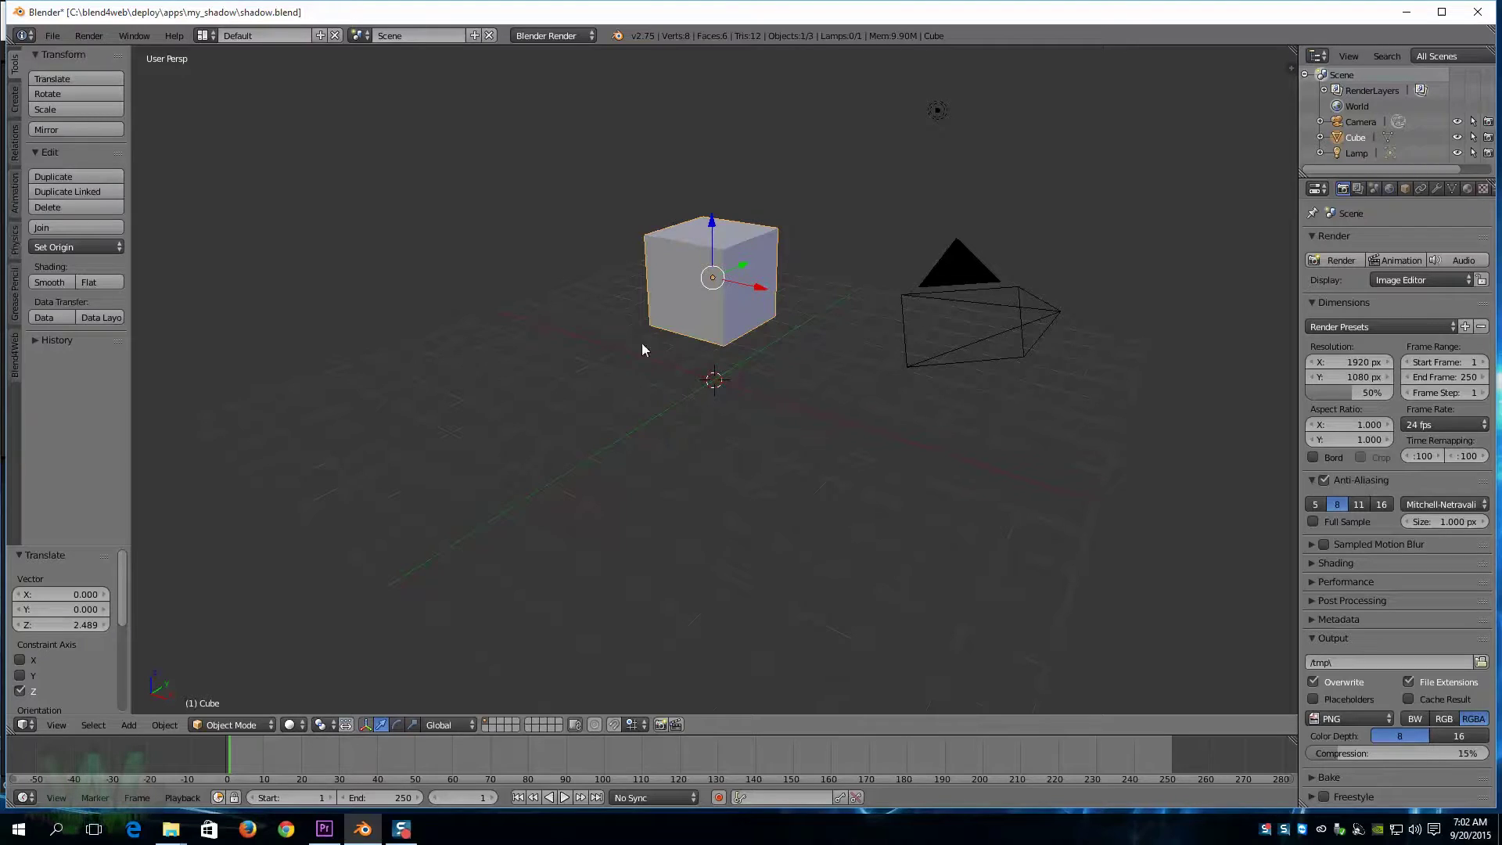
Add a plane mesh and scale it up by 10.993
key("shift+a")
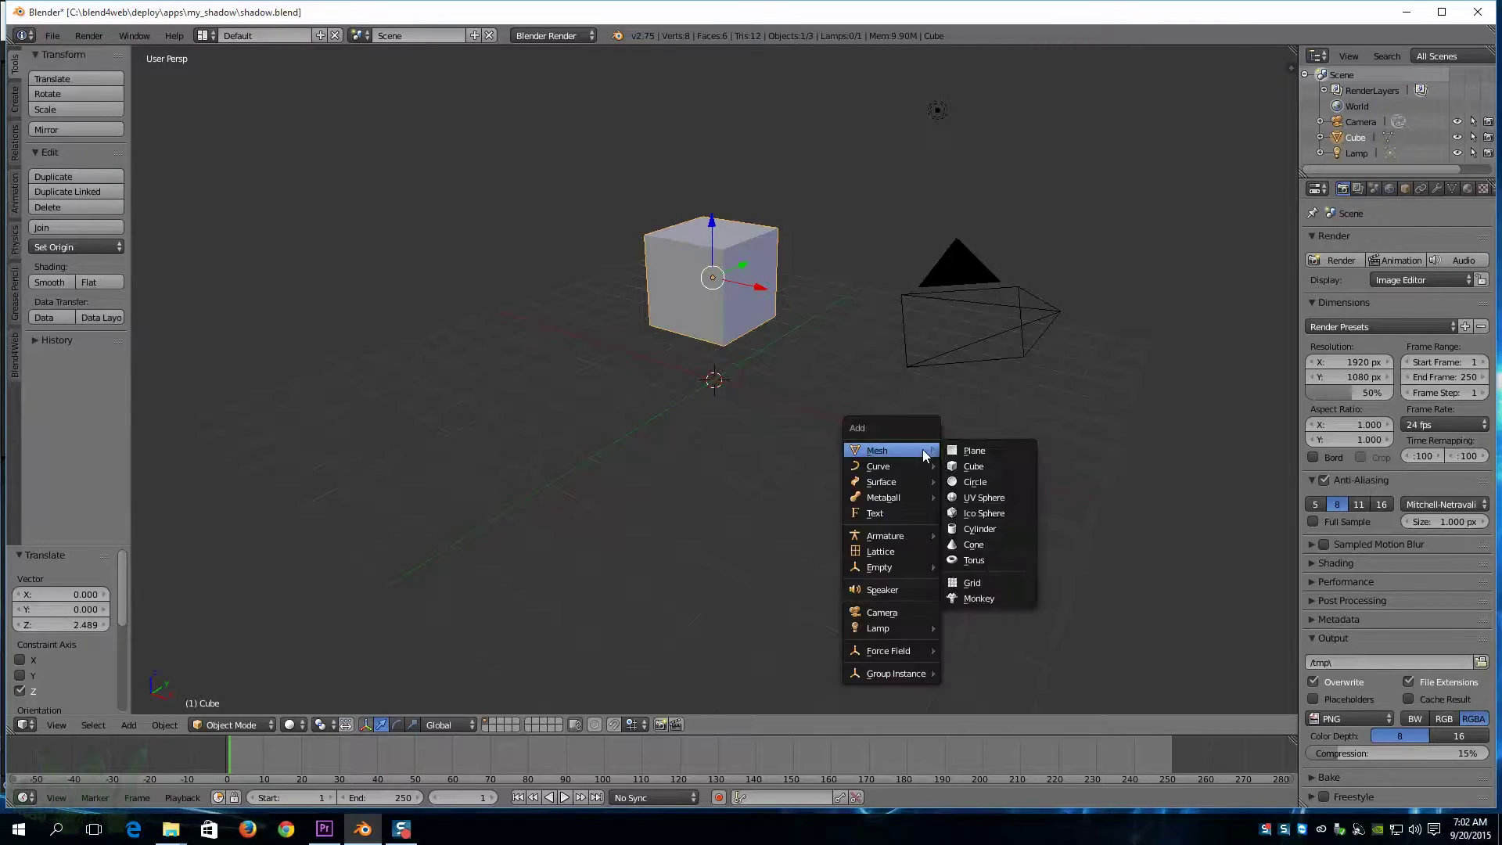
left_click(988, 445)
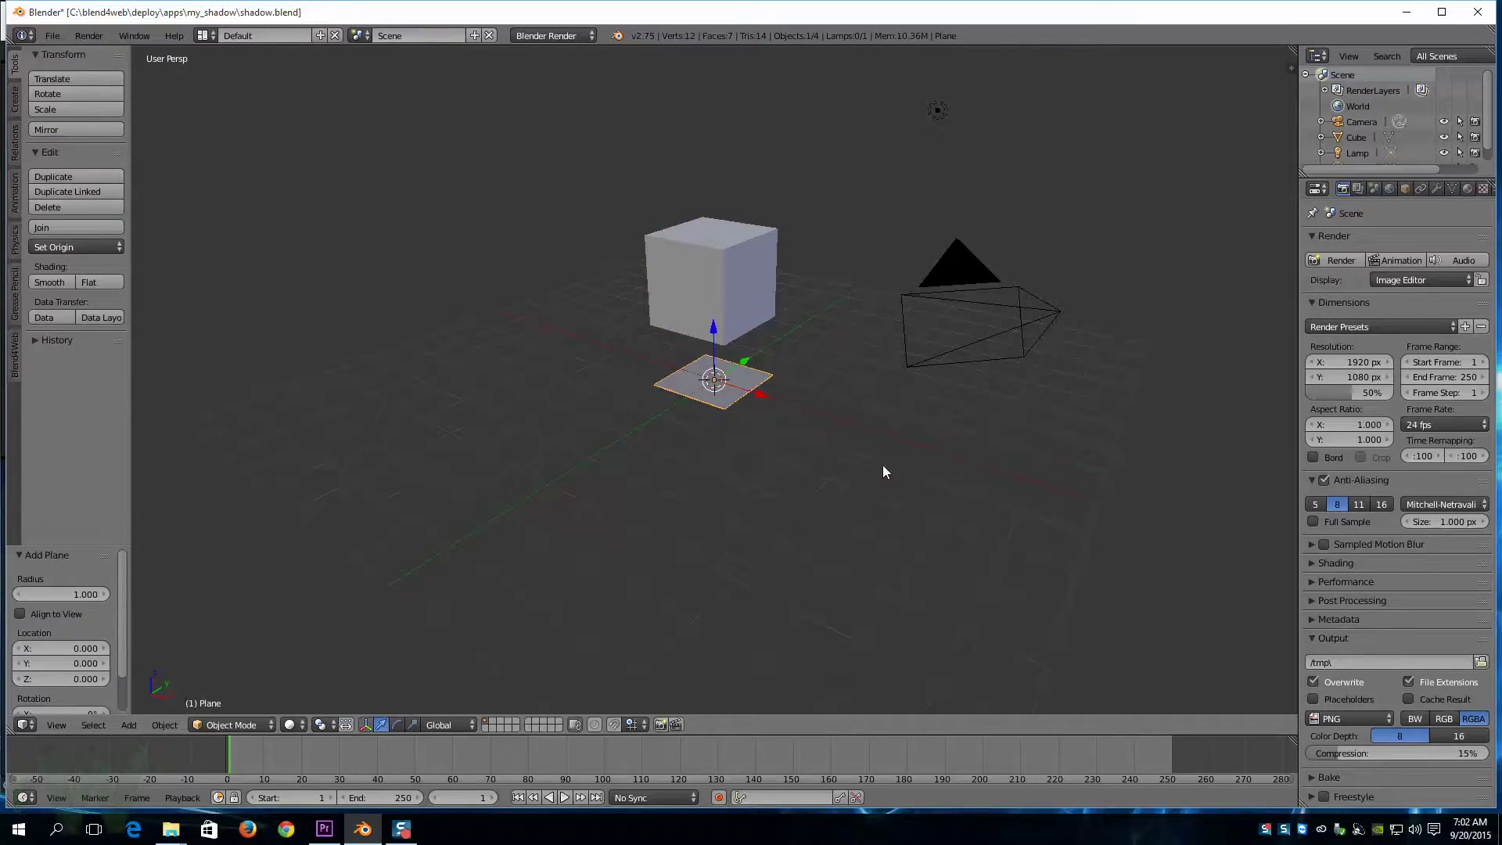
key("s")
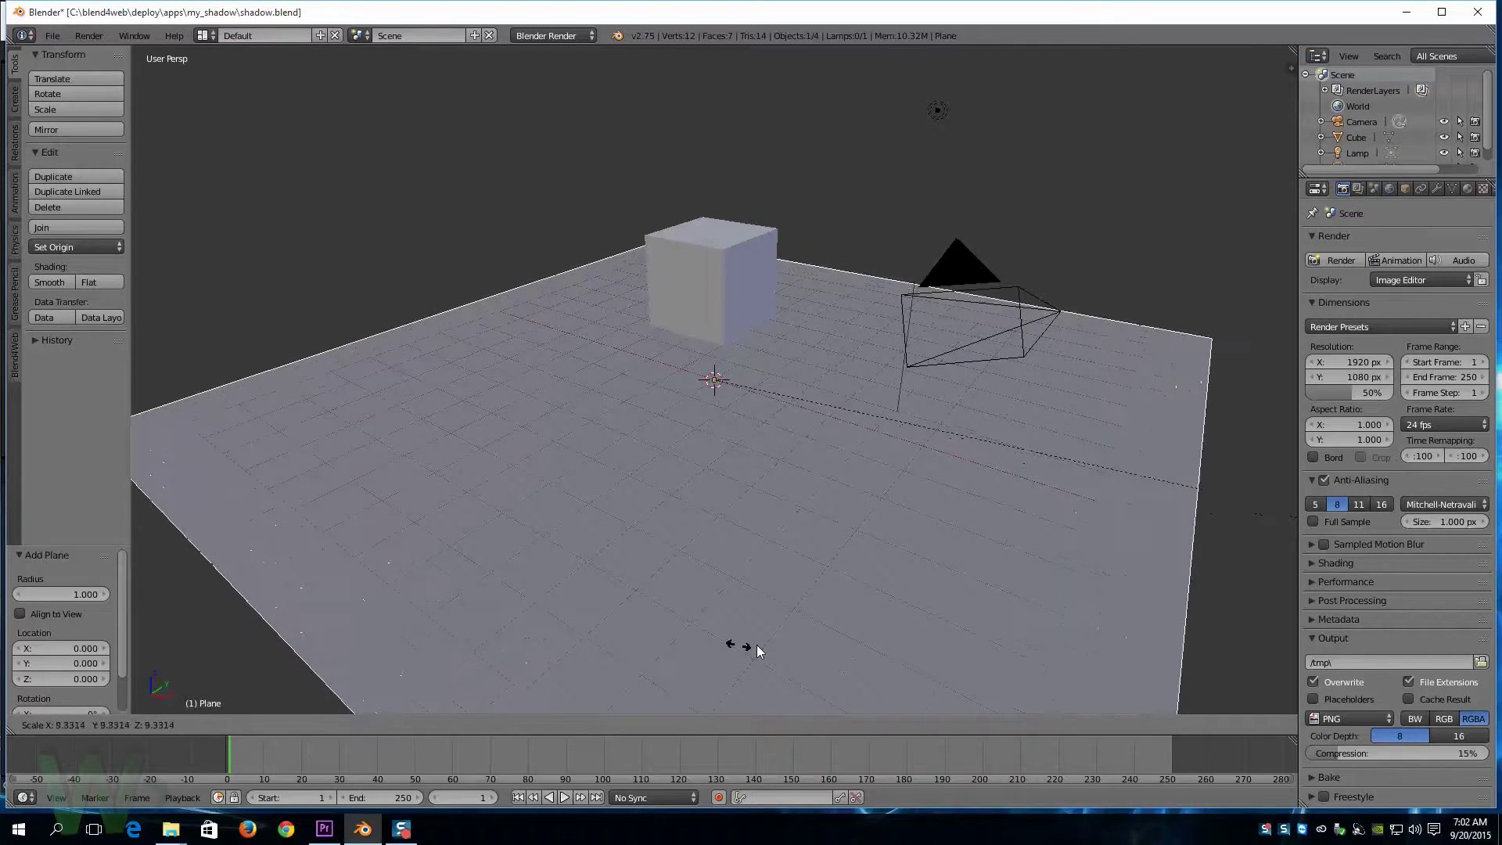
left_click(955, 624)
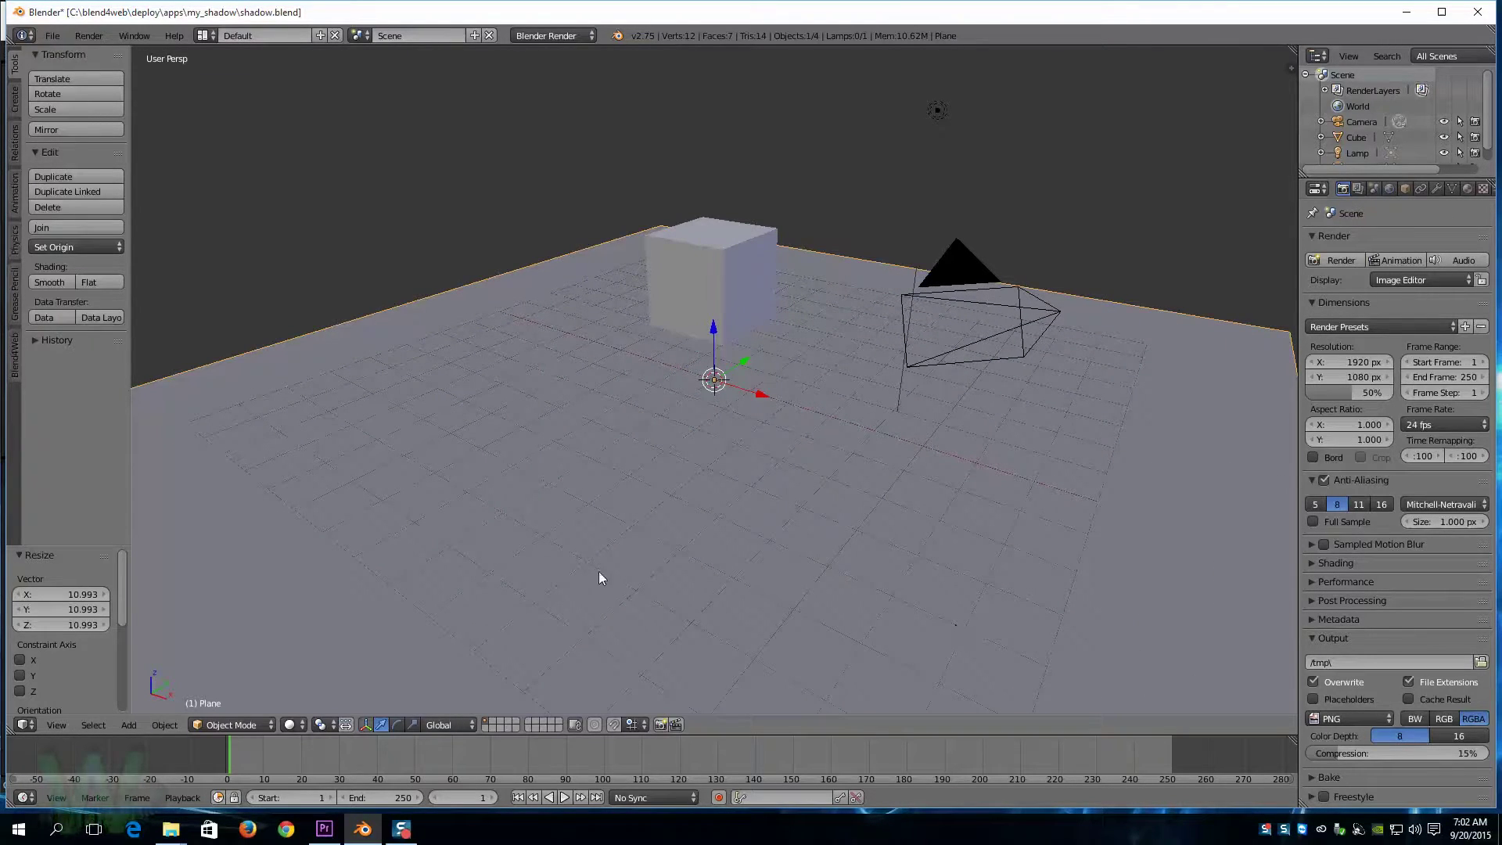
Apply the plane's scale to its mesh
left_click(163, 725)
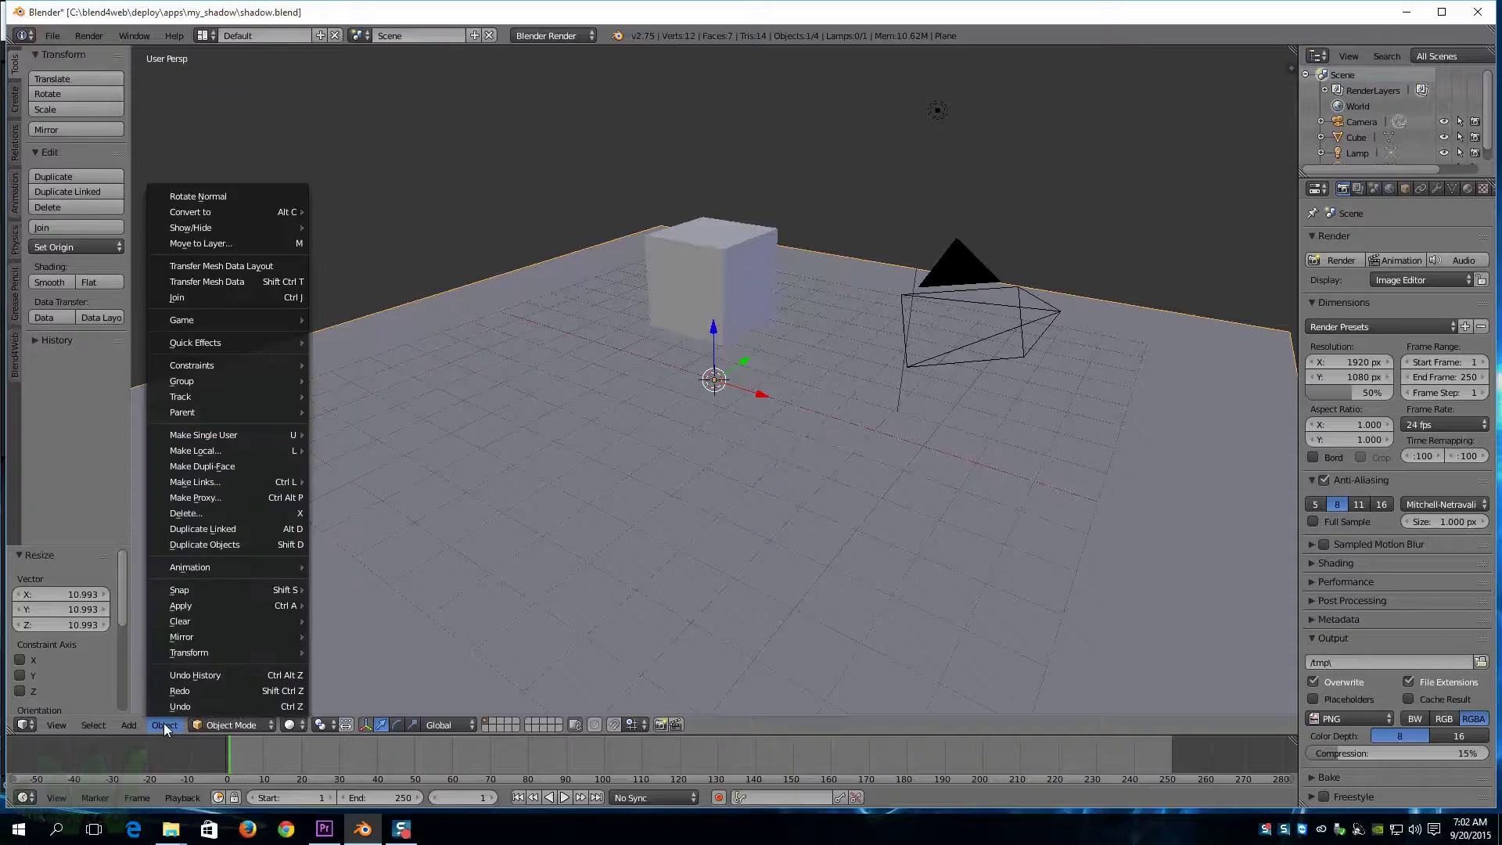
mouse_move(228, 605)
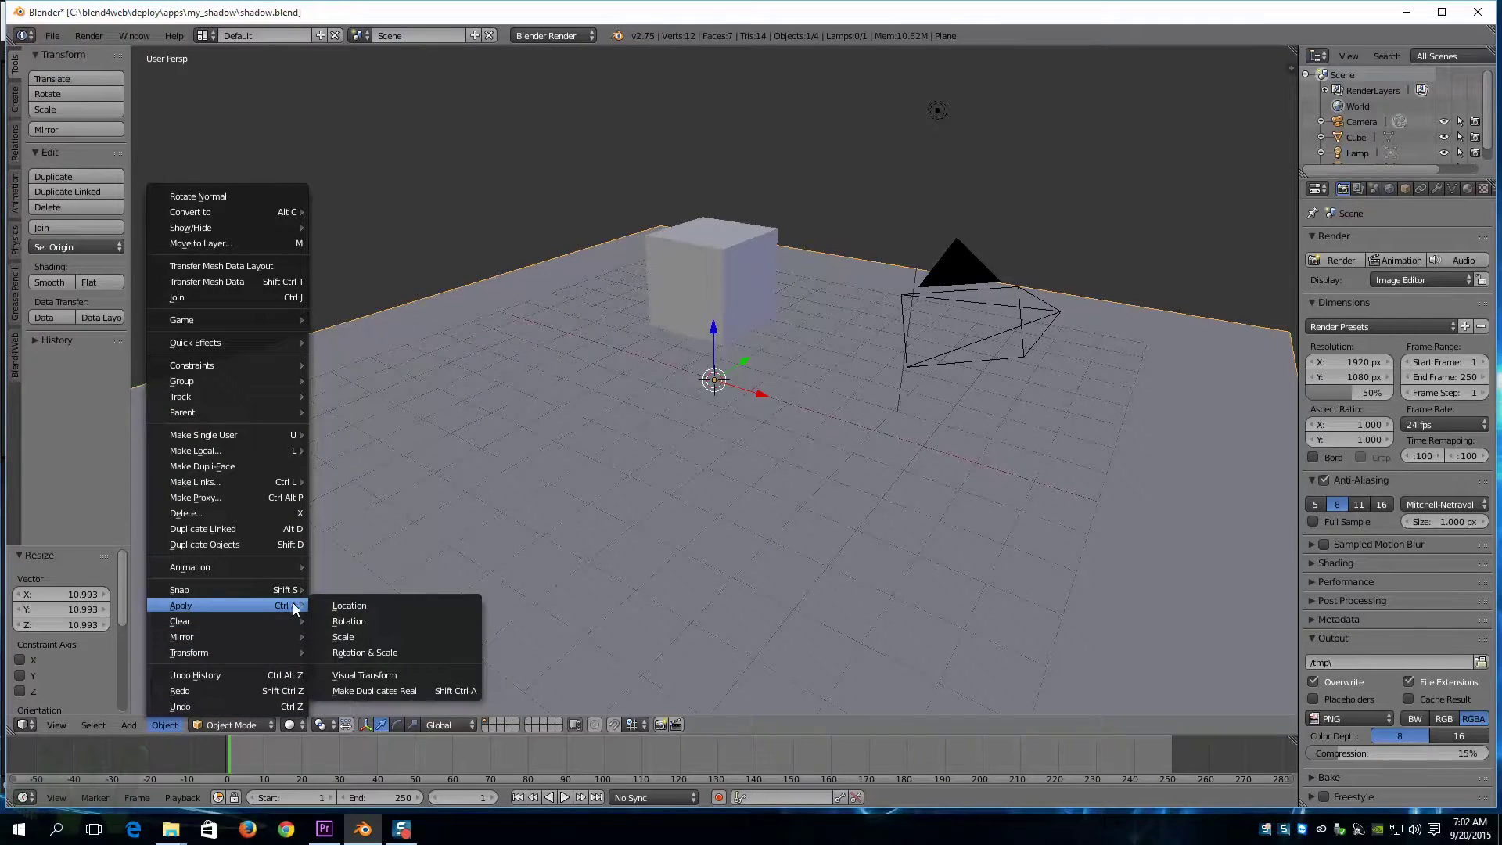
left_click(364, 636)
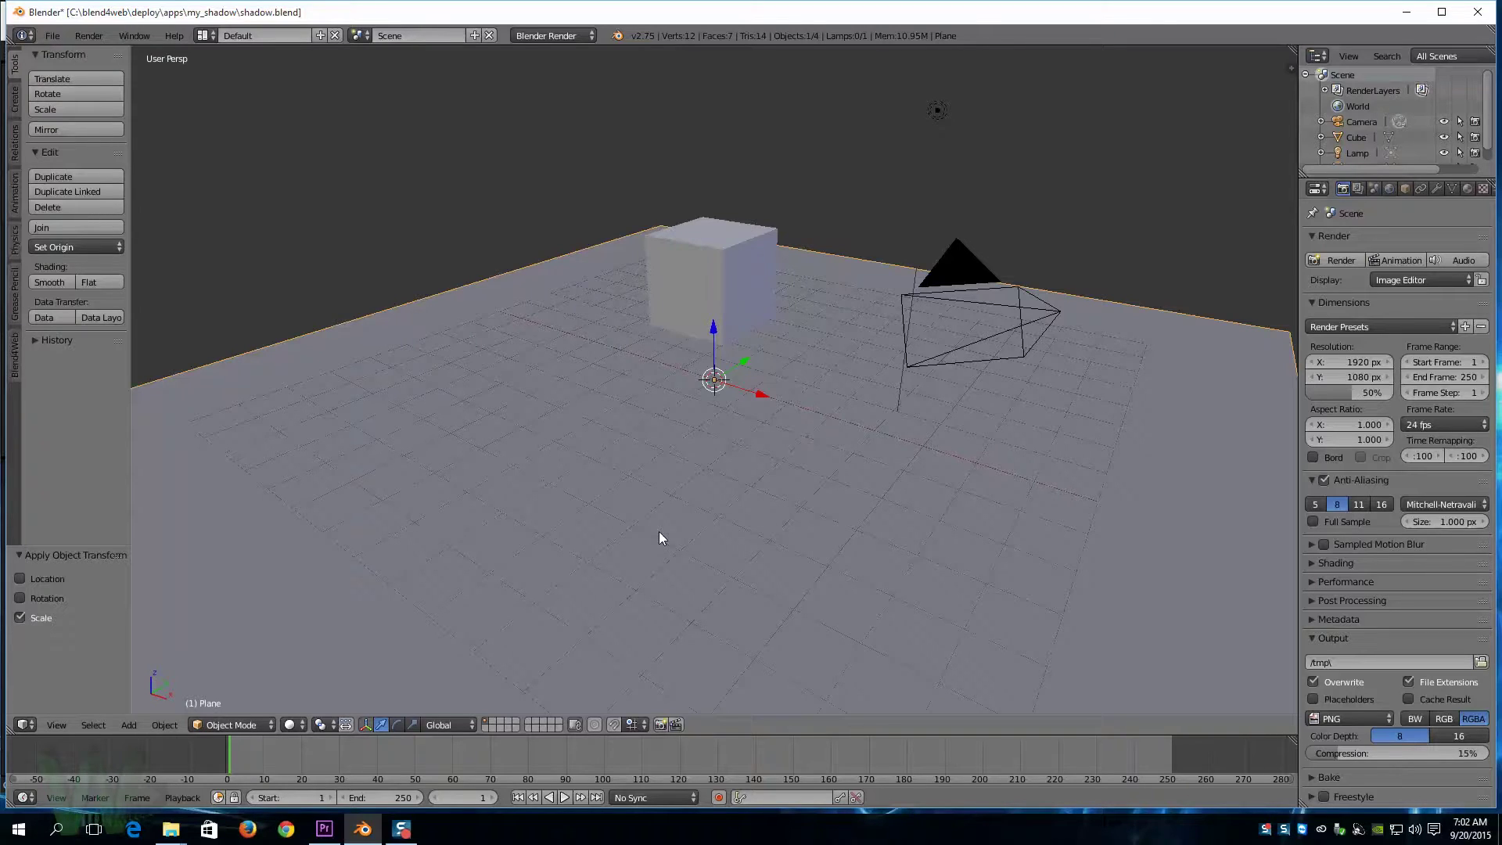
middle_click_drag(687, 448, 942, 500)
Select the cube and show its Object properties
right_click(748, 285)
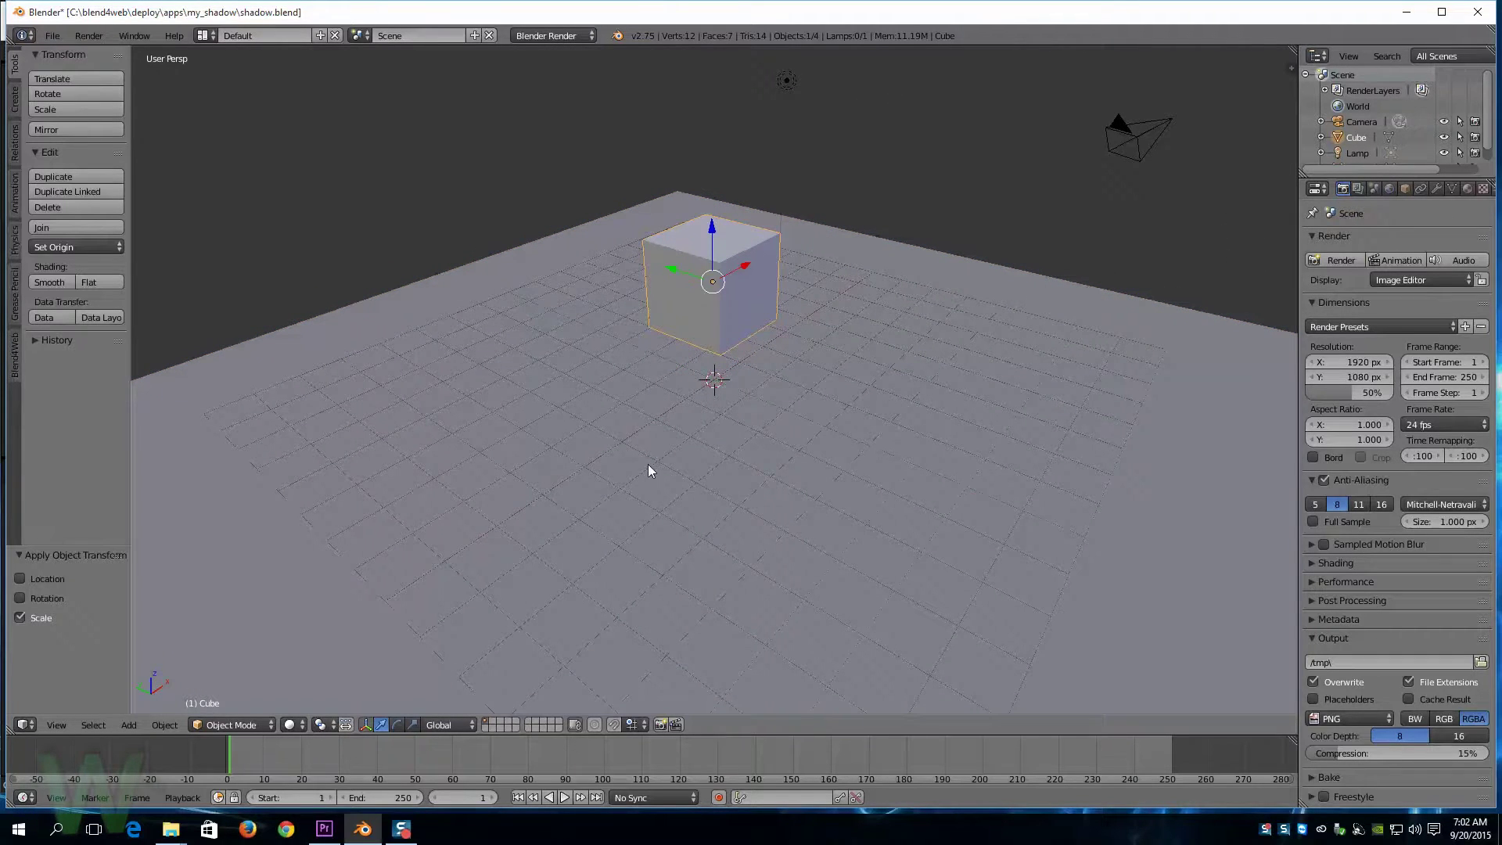
right_click(621, 454)
right_click(749, 310)
left_click(1405, 190)
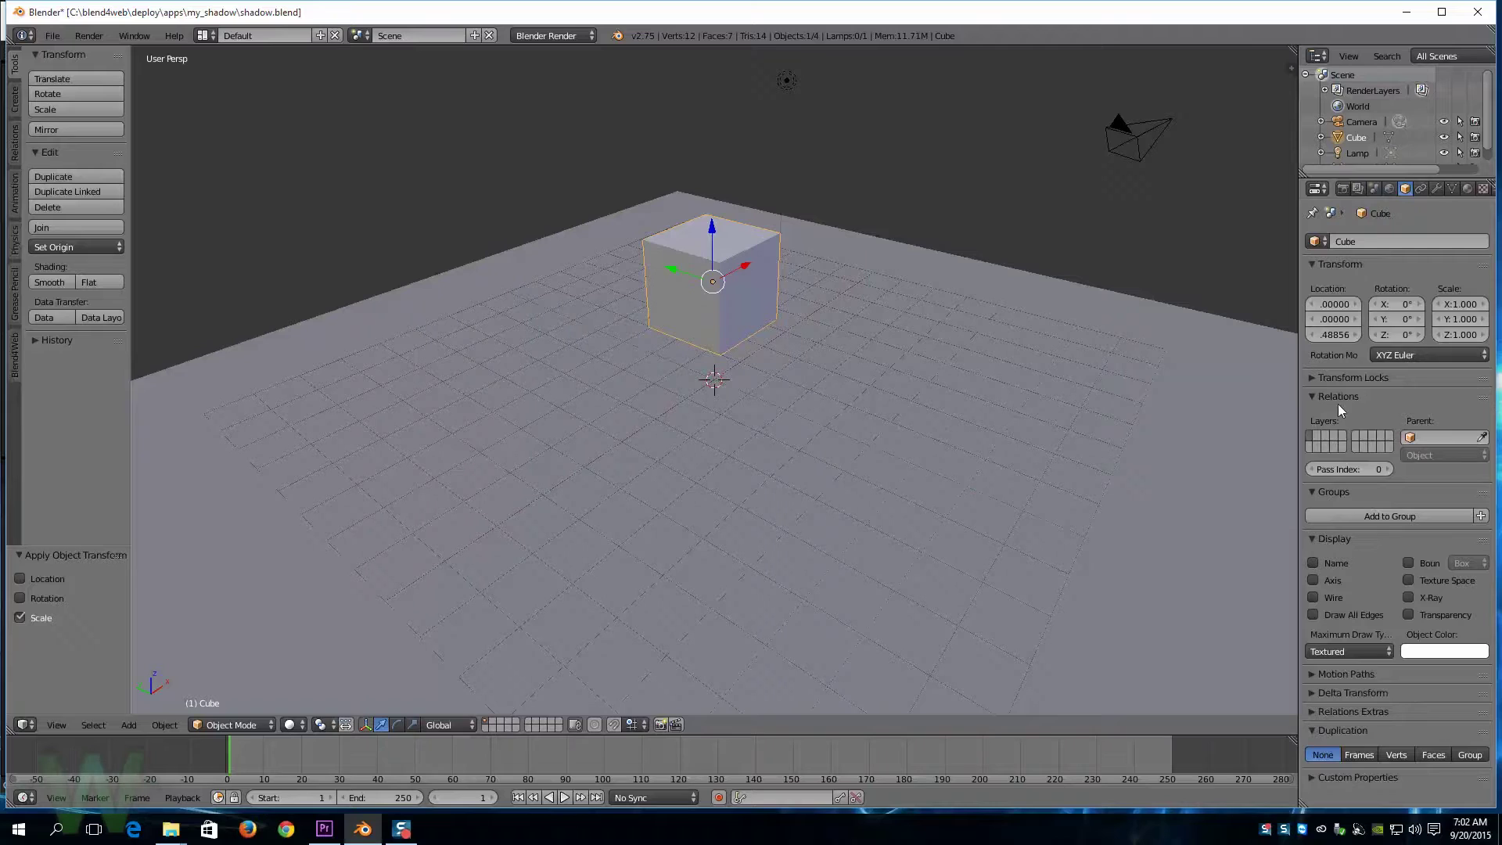
Switch the render engine to Blend4Web
left_click(581, 35)
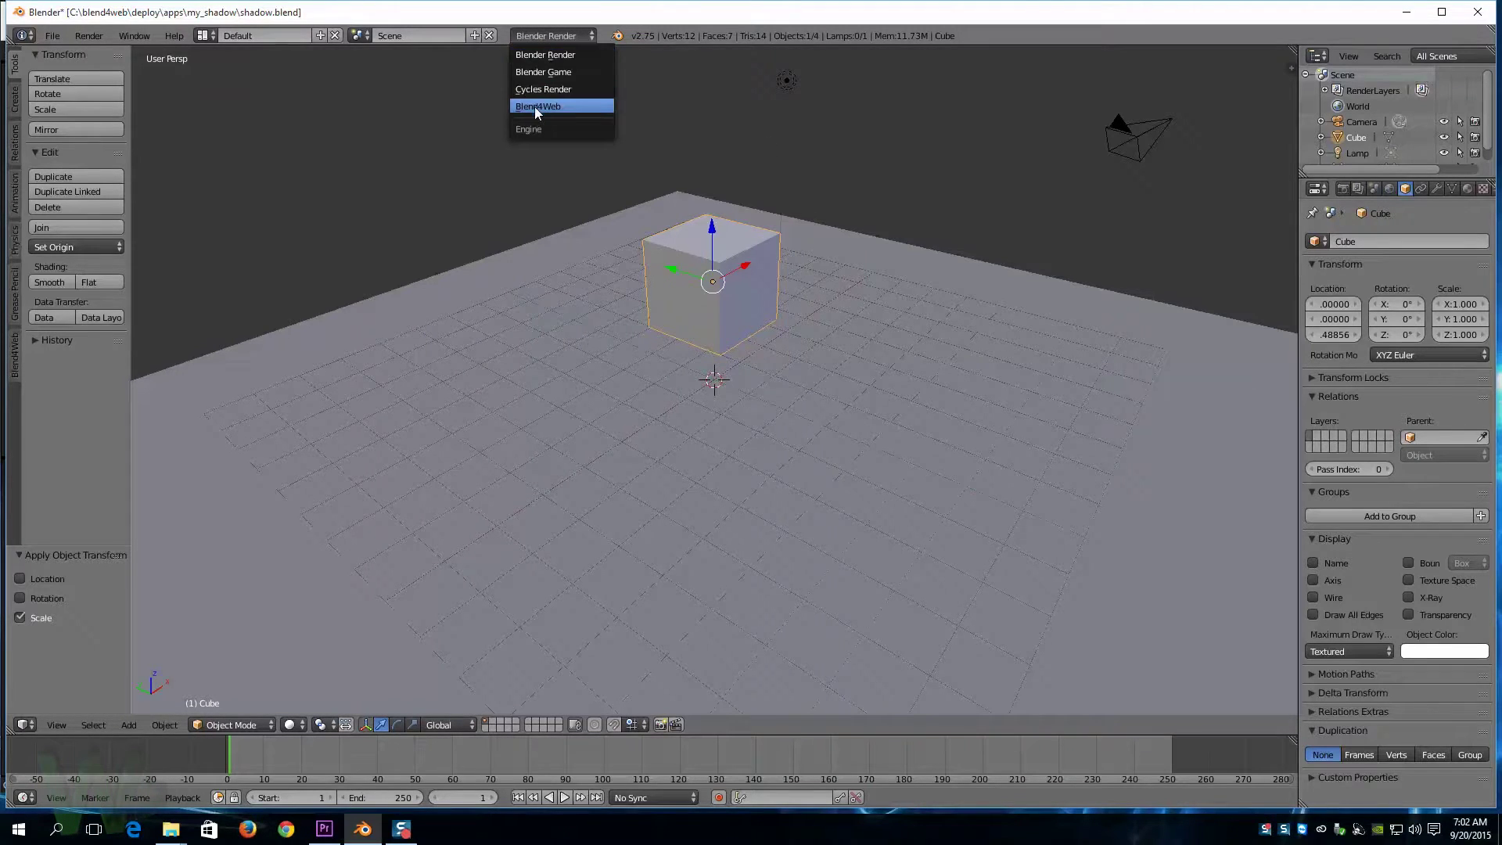
left_click(535, 109)
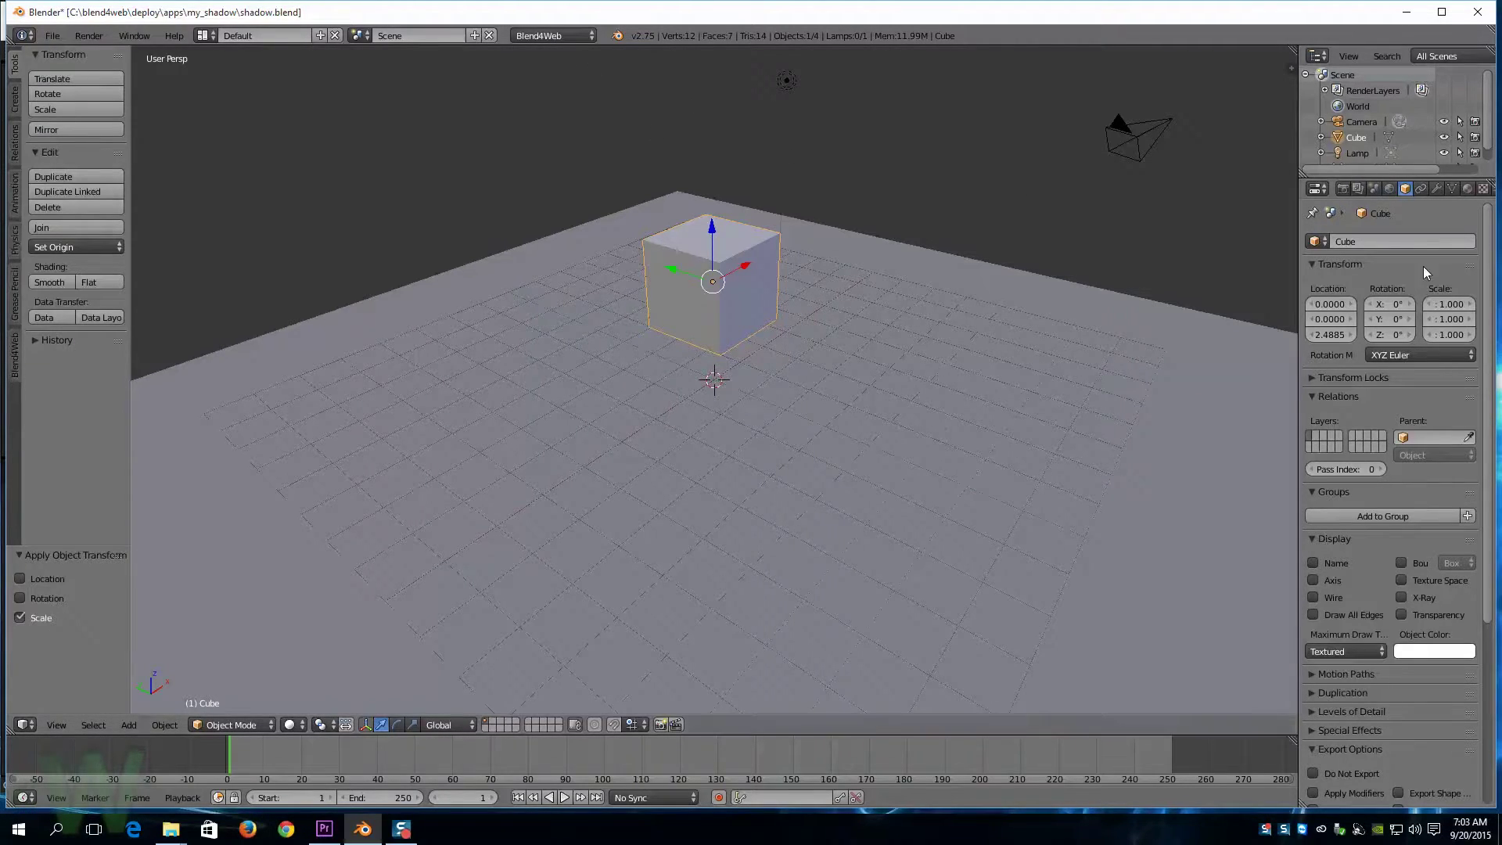
scroll(1494, 344, "down", 3)
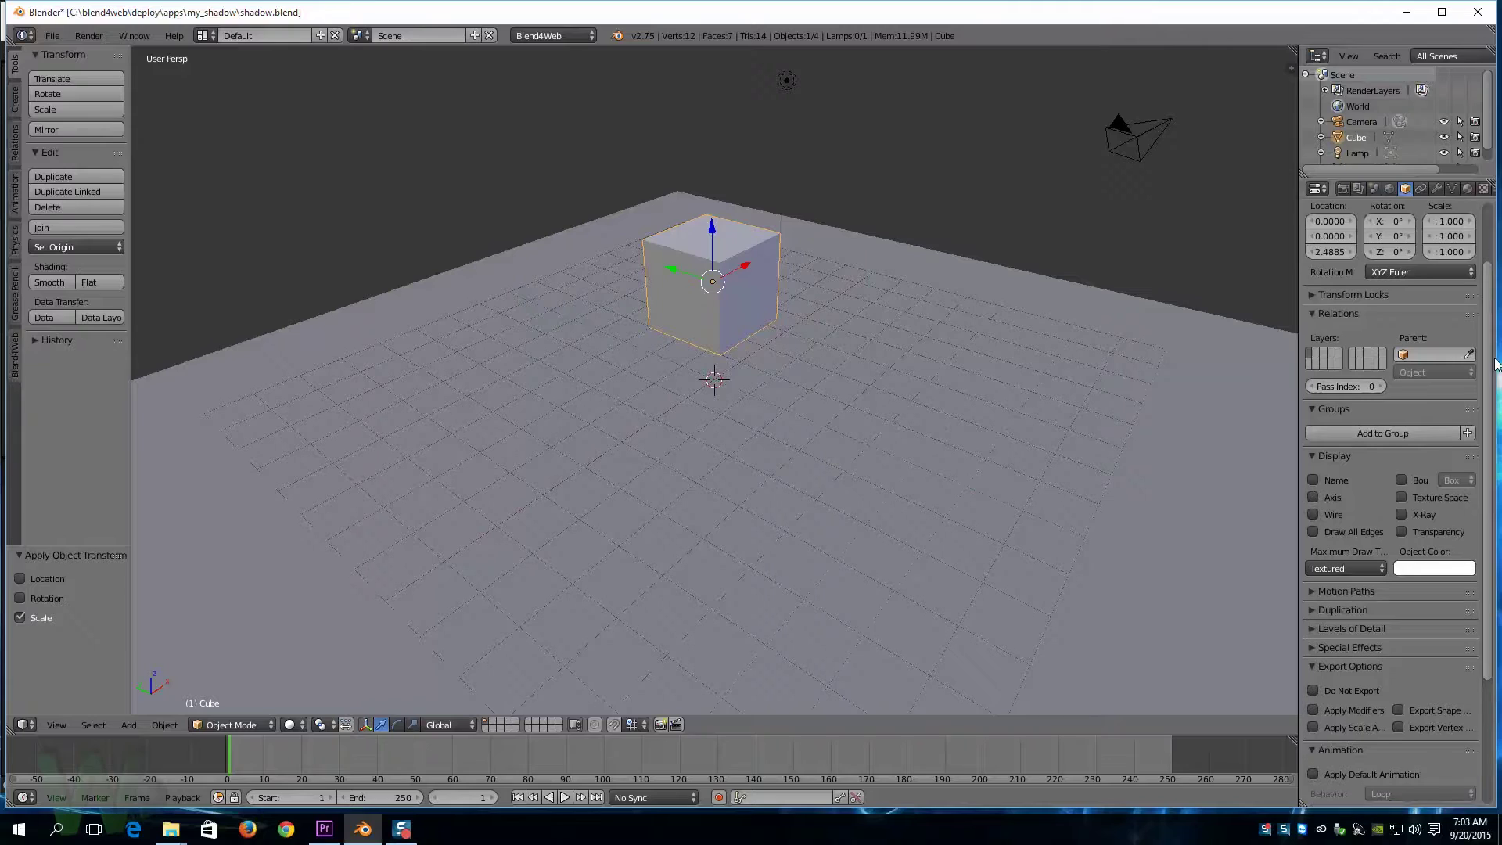
scroll(1496, 362, "down", 5)
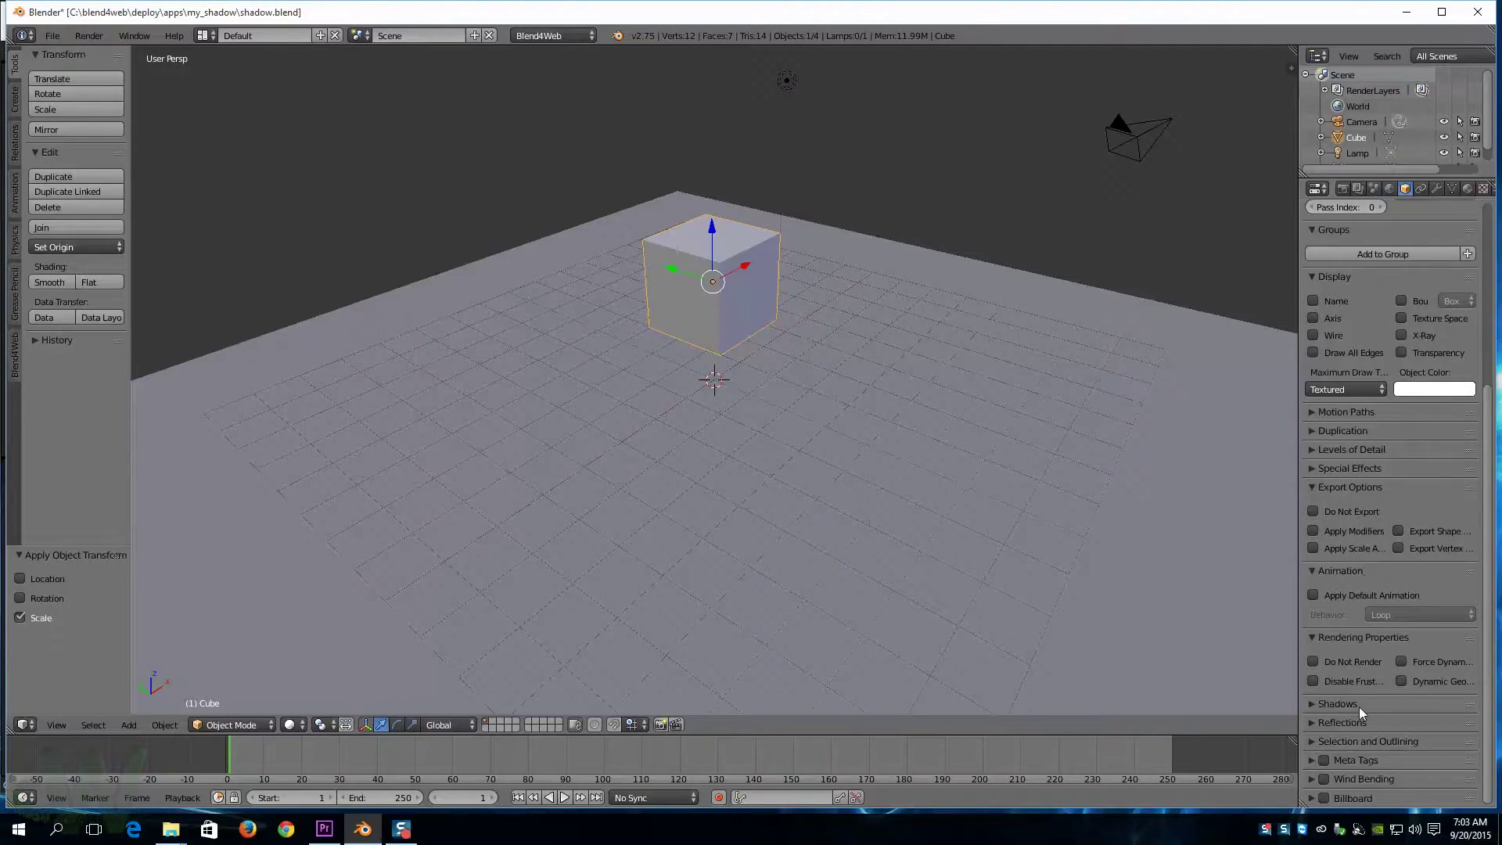
In the cube's Shadows settings, enable Cast with Cast Only left off
left_click(1311, 704)
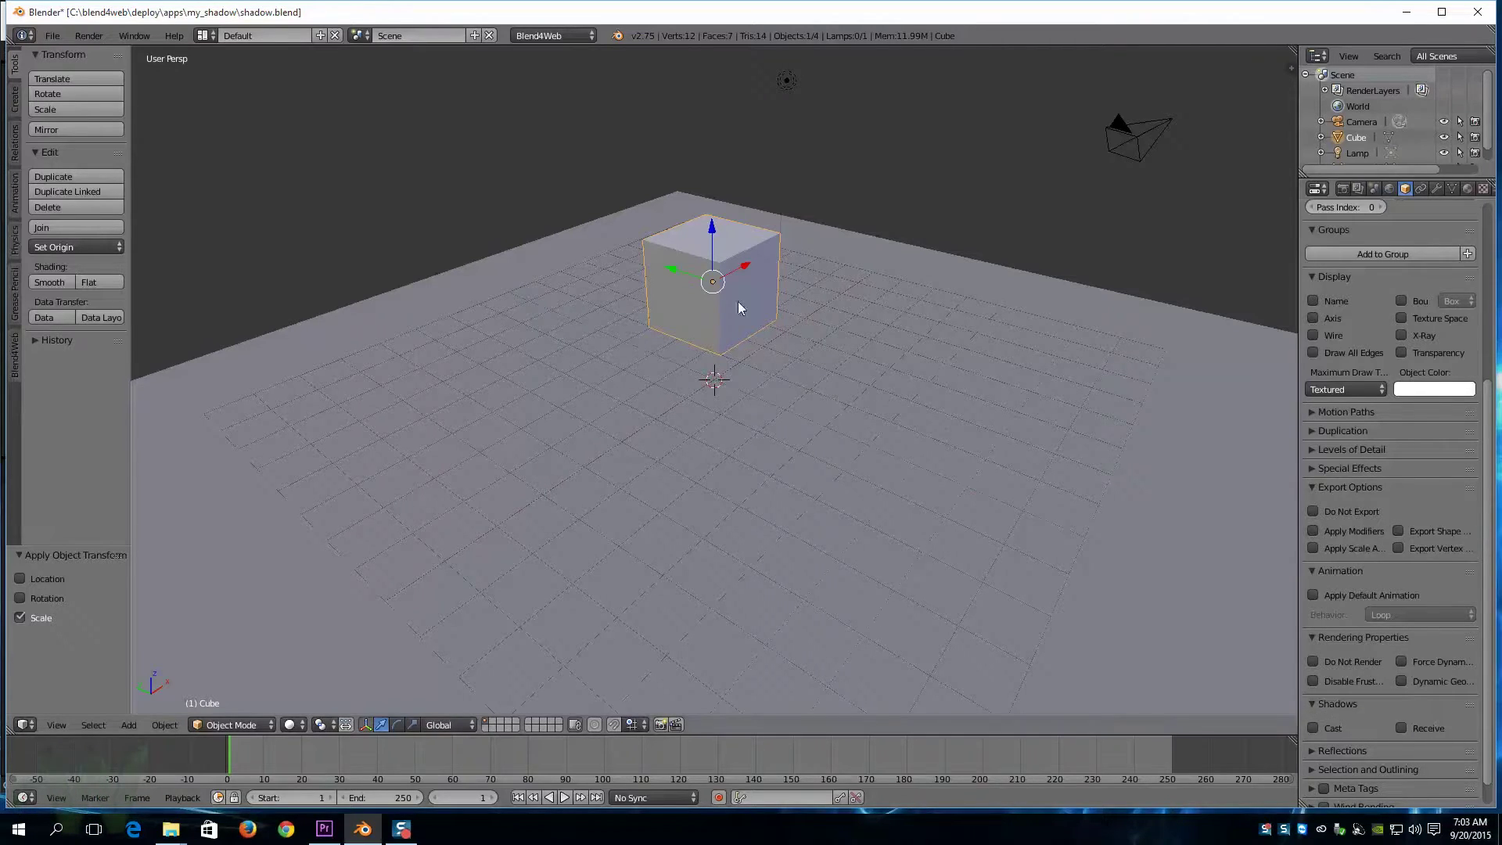
left_click(1312, 726)
left_click(1312, 748)
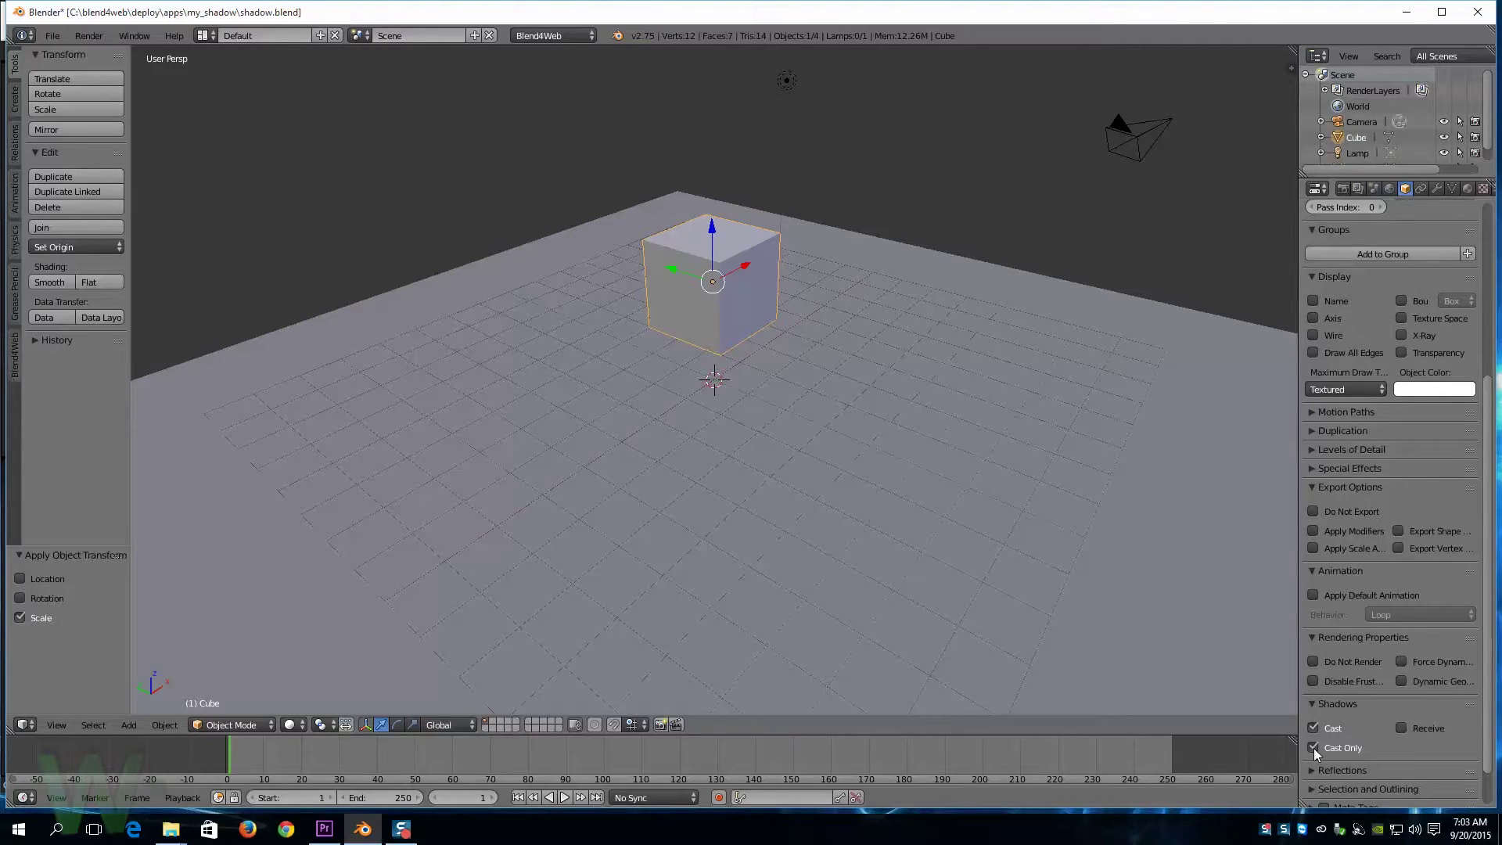
left_click(1313, 748)
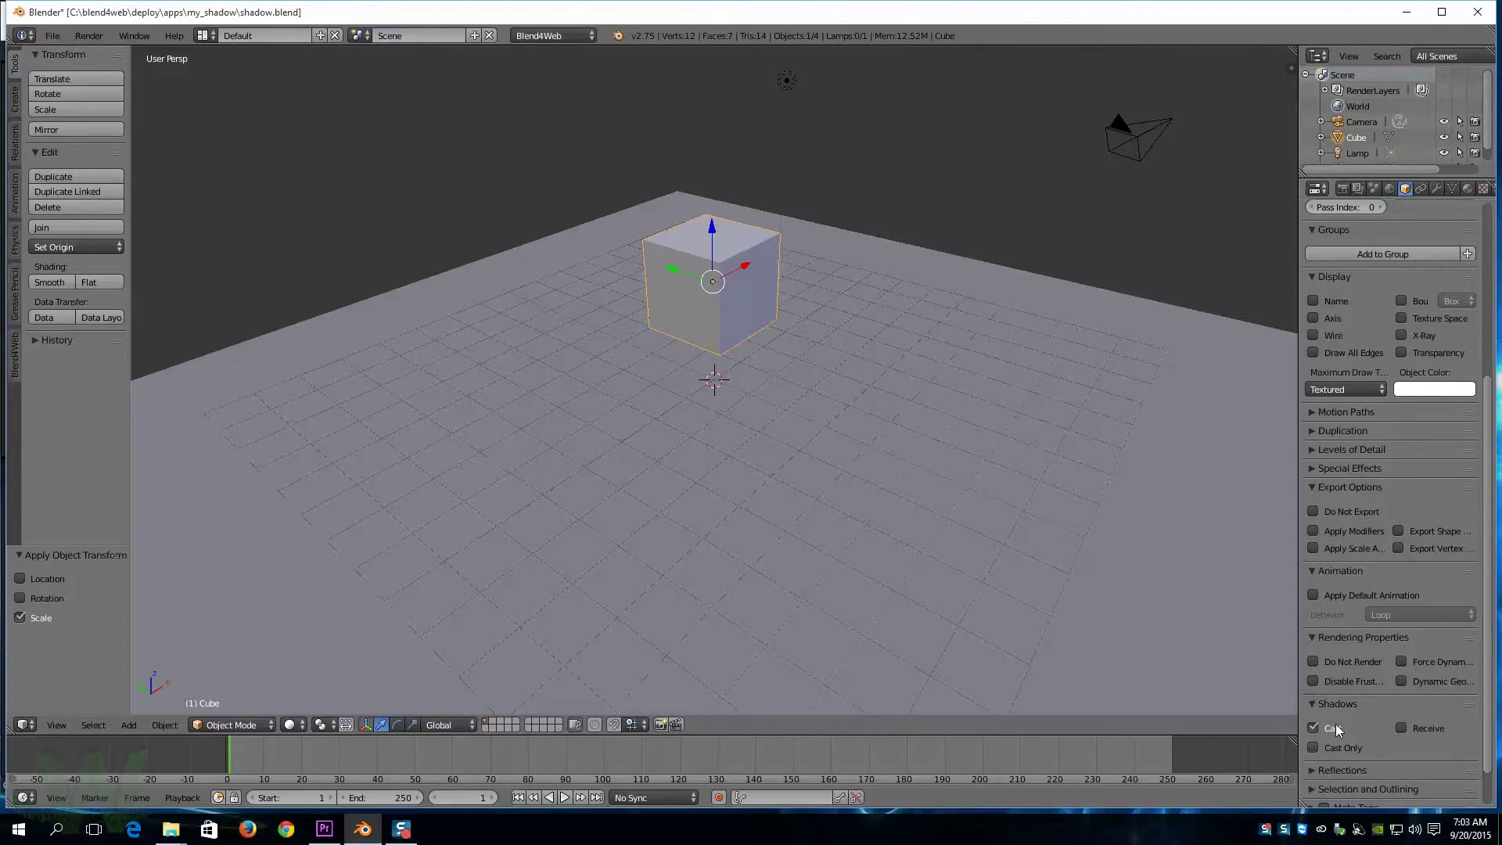
Select the ground plane and enable Receive shadows
right_click(945, 454)
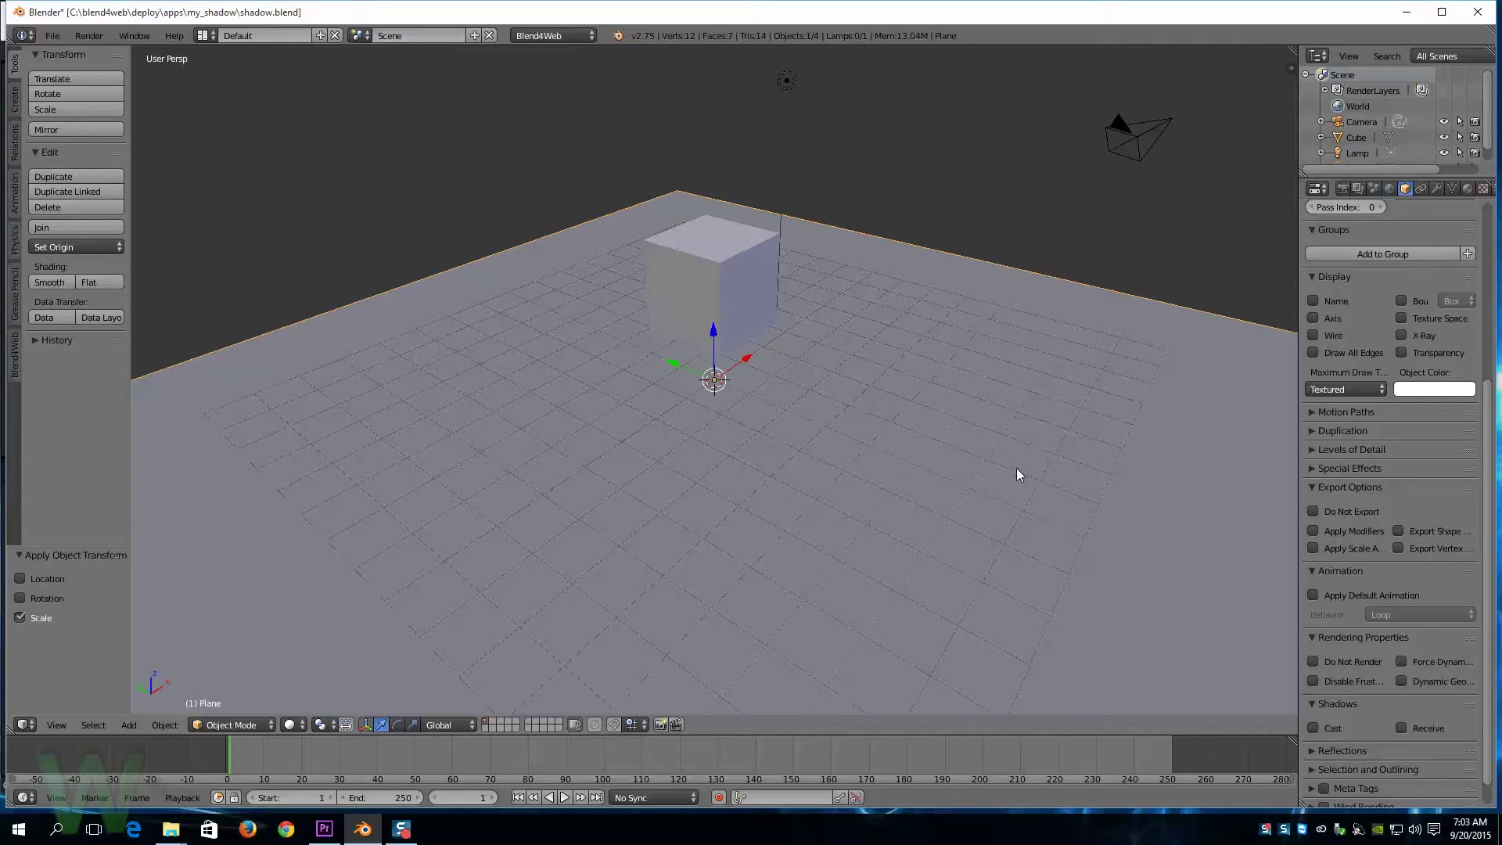
left_click(1401, 727)
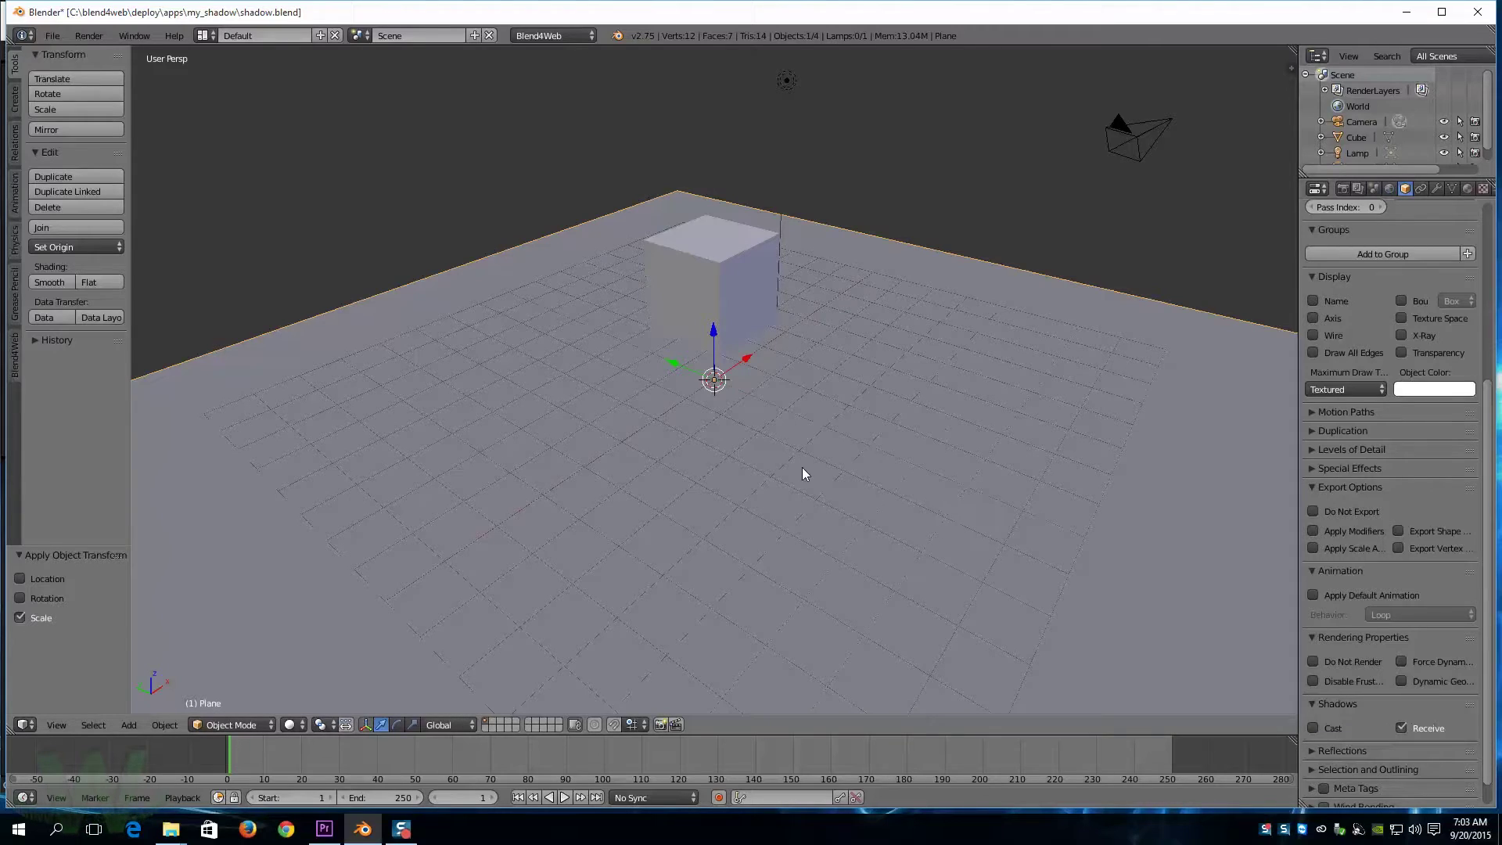
left_click(54, 36)
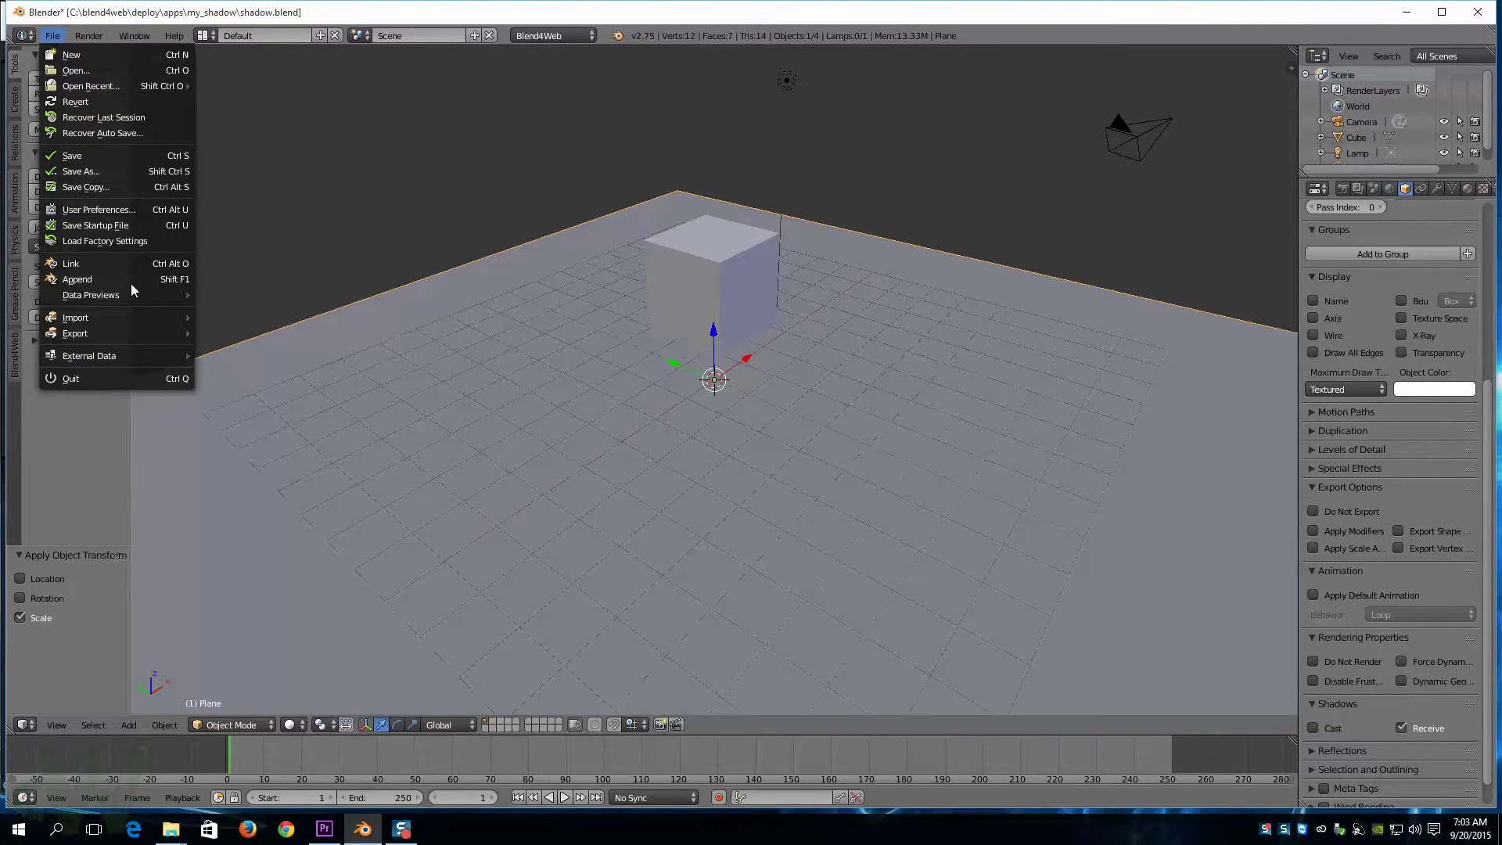
Export via Blend4Web (.html), saving shadow.html in the my_shadow folder
mouse_move(128, 338)
left_click(261, 474)
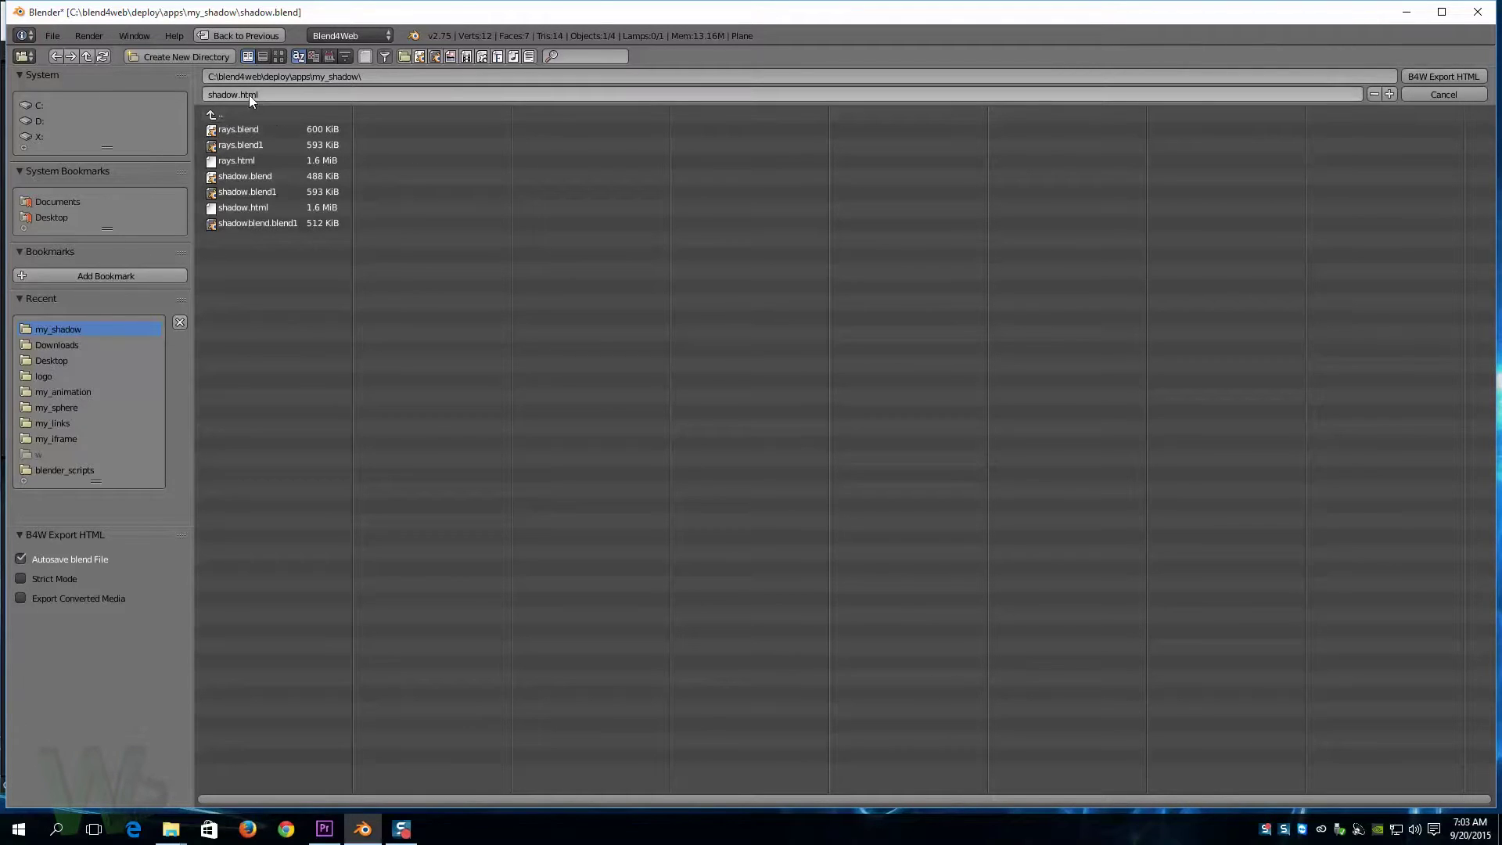
left_click(1422, 76)
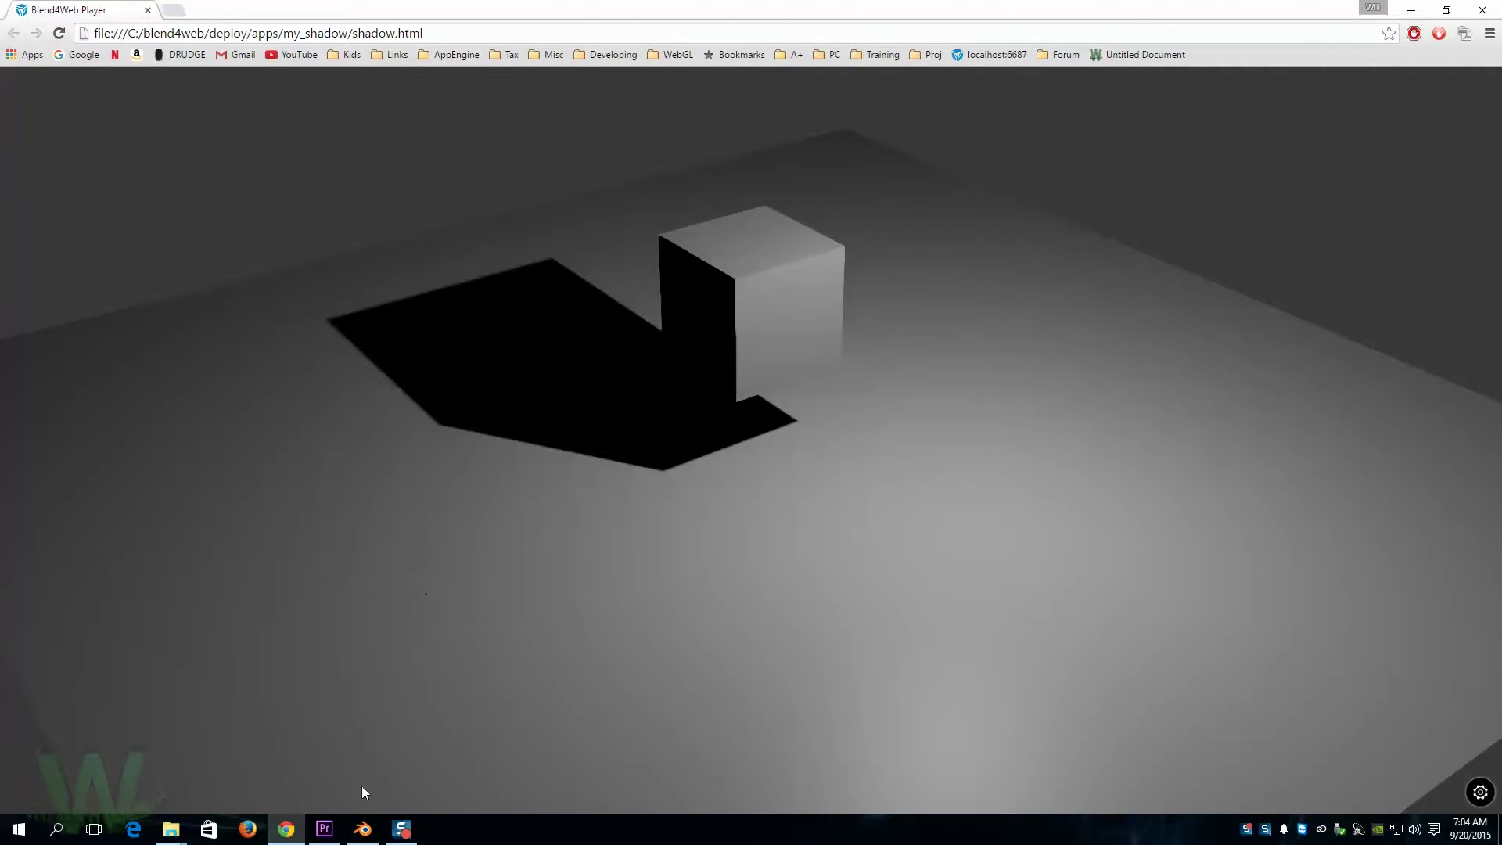
Return to Blender after checking the cube's shadow in the browser preview
left_click(366, 827)
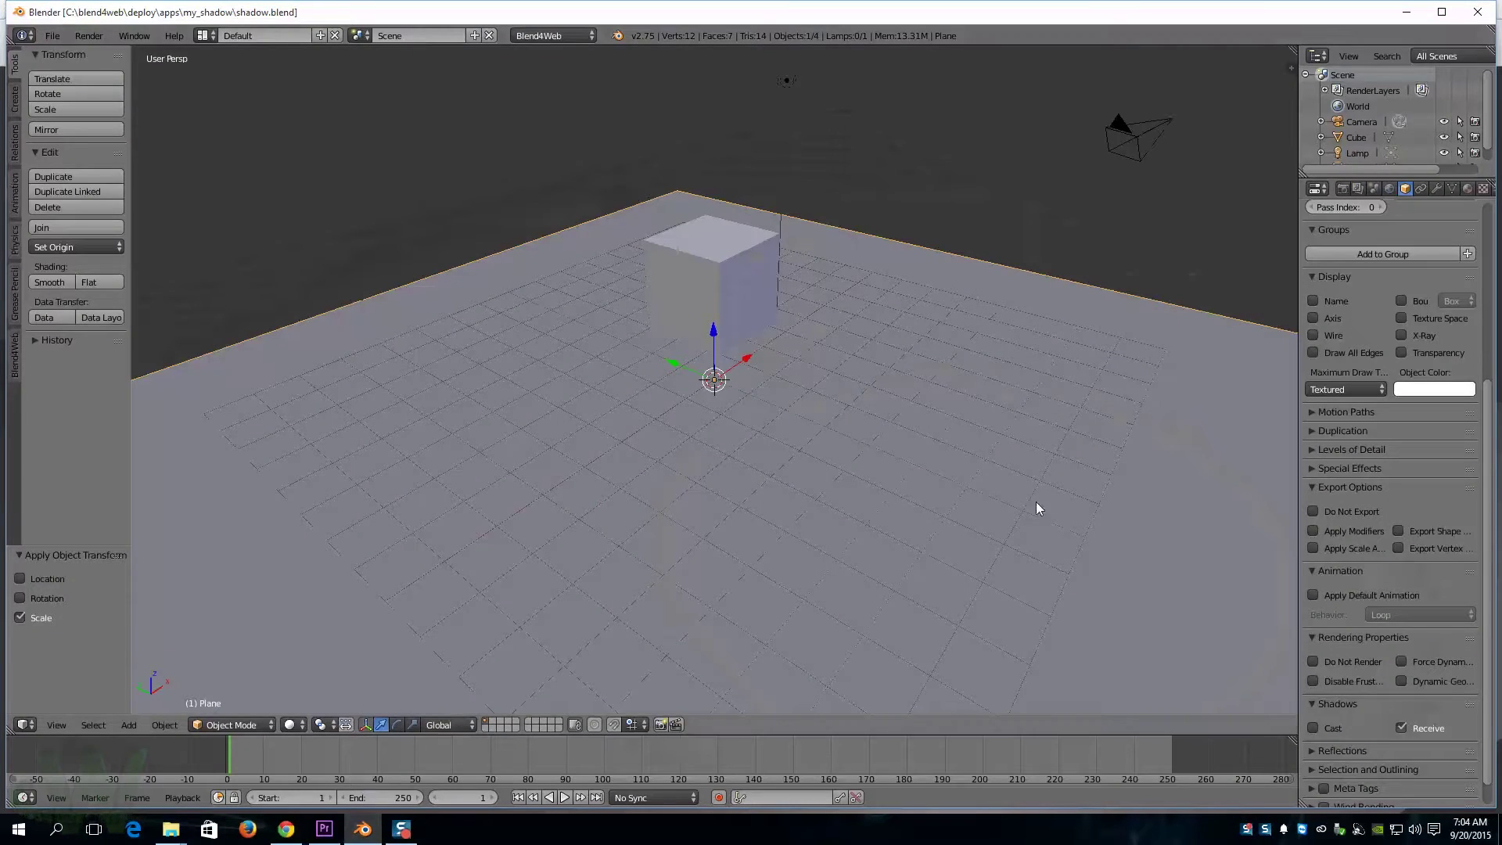
Select the lamp and change its type to Sun
right_click(787, 81)
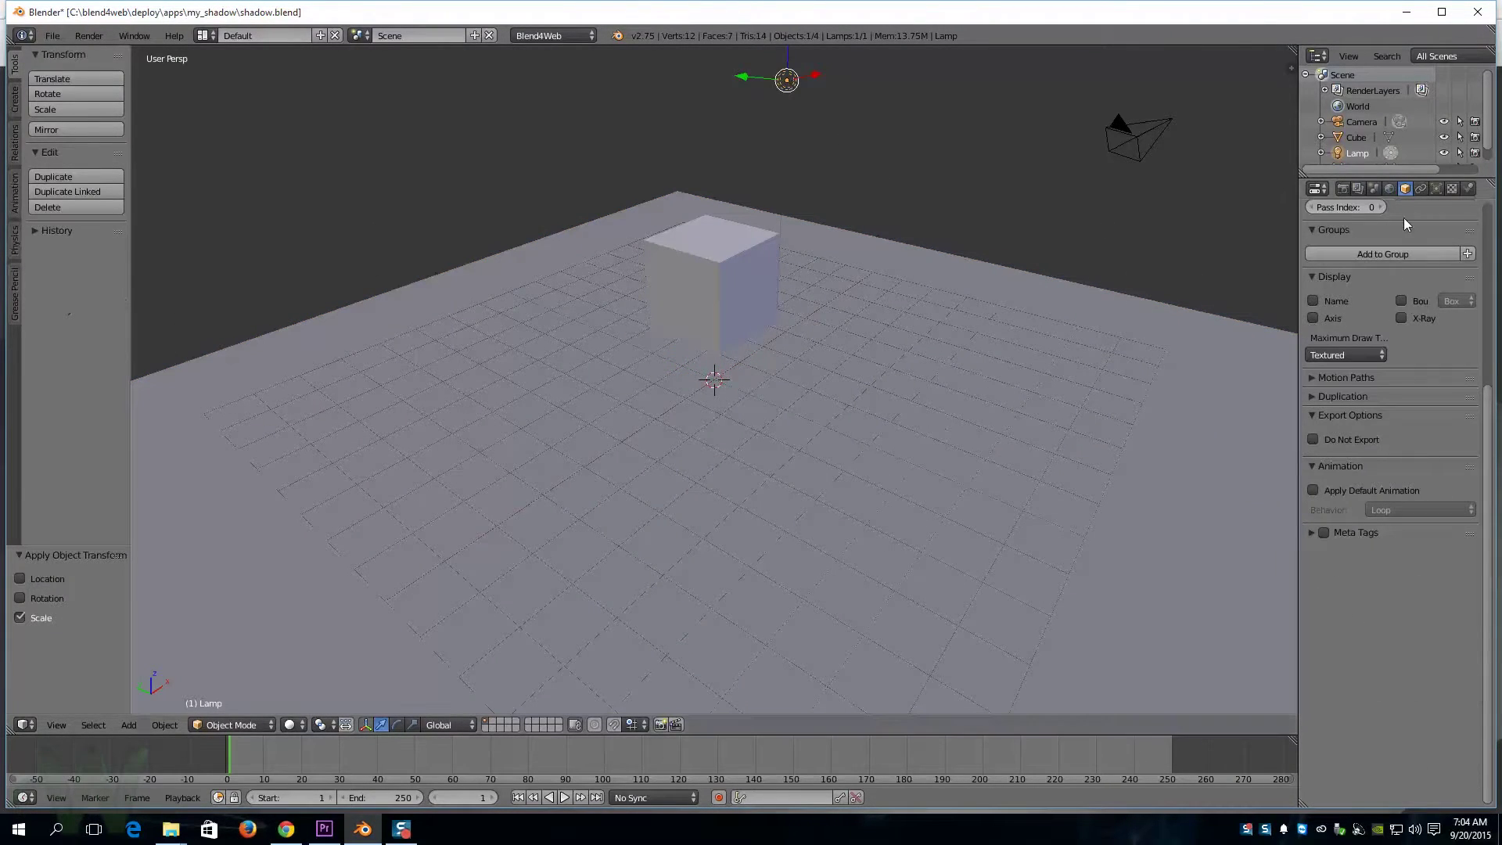
left_click(1436, 189)
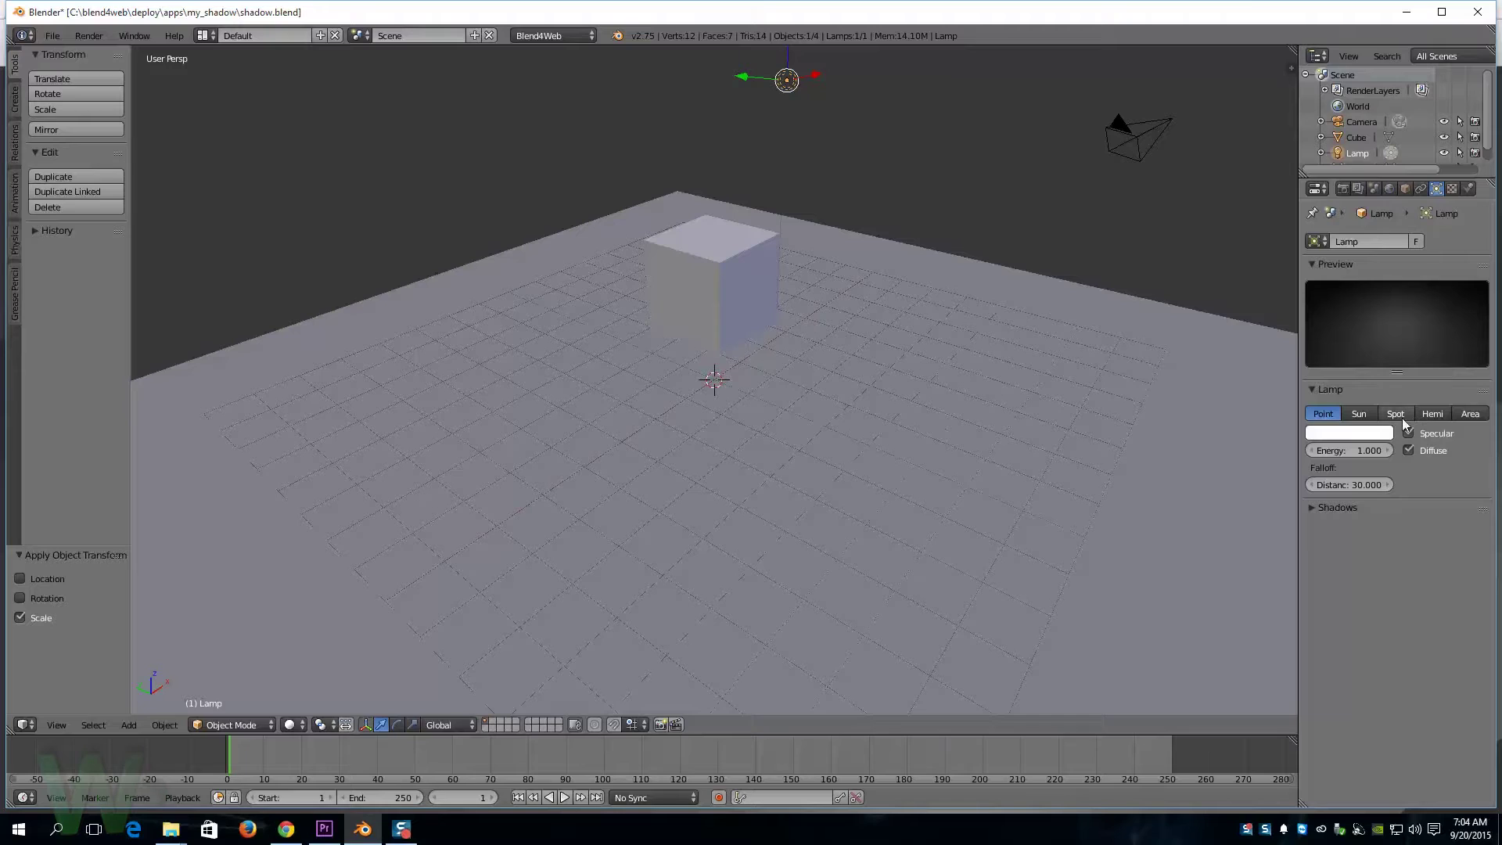
left_click(1359, 414)
scroll(1017, 341, "down", 2)
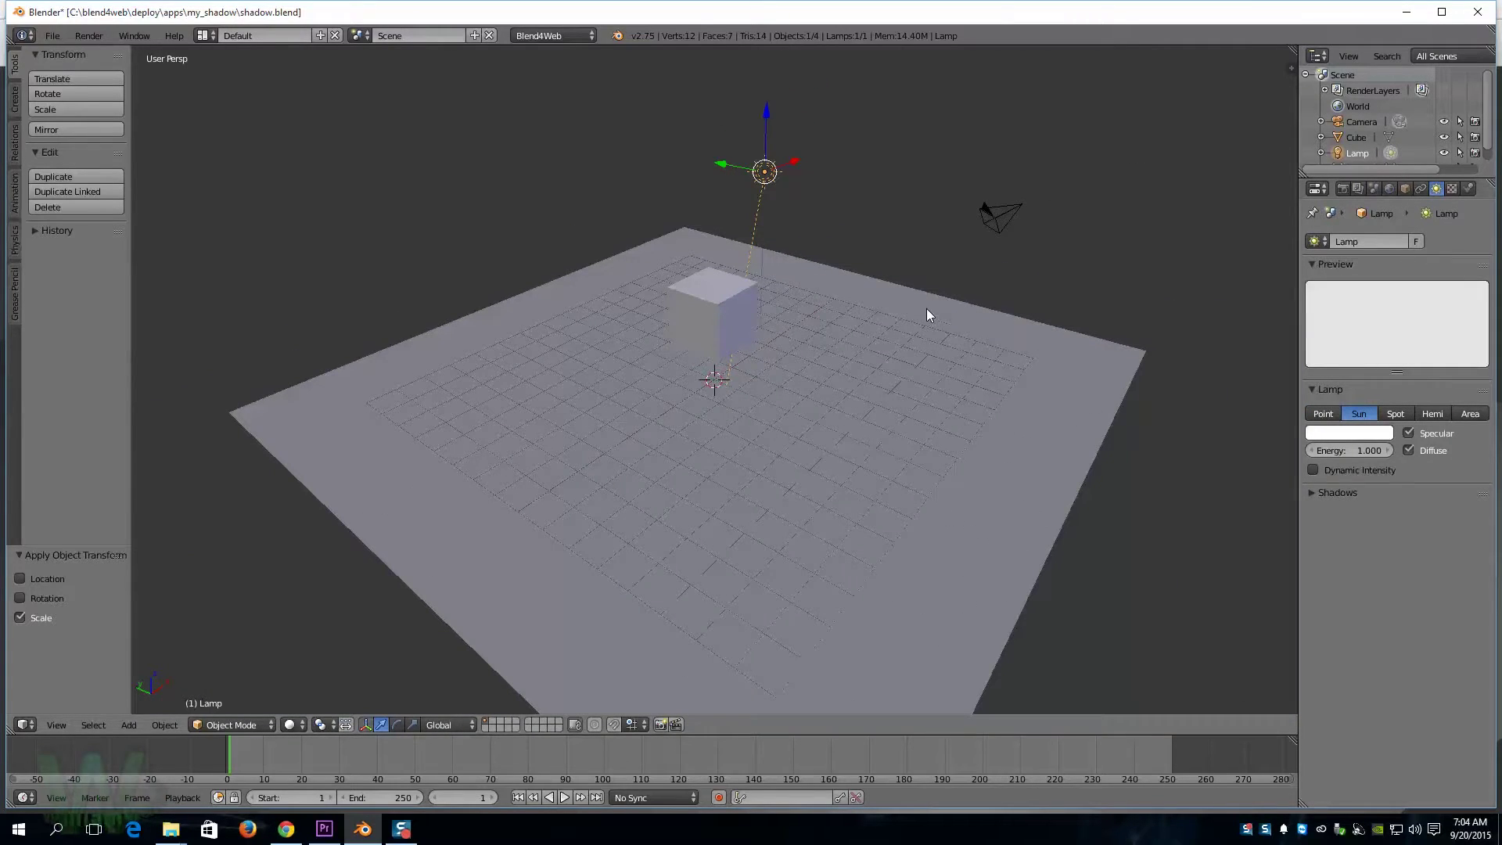
scroll(1009, 298, "down", 1)
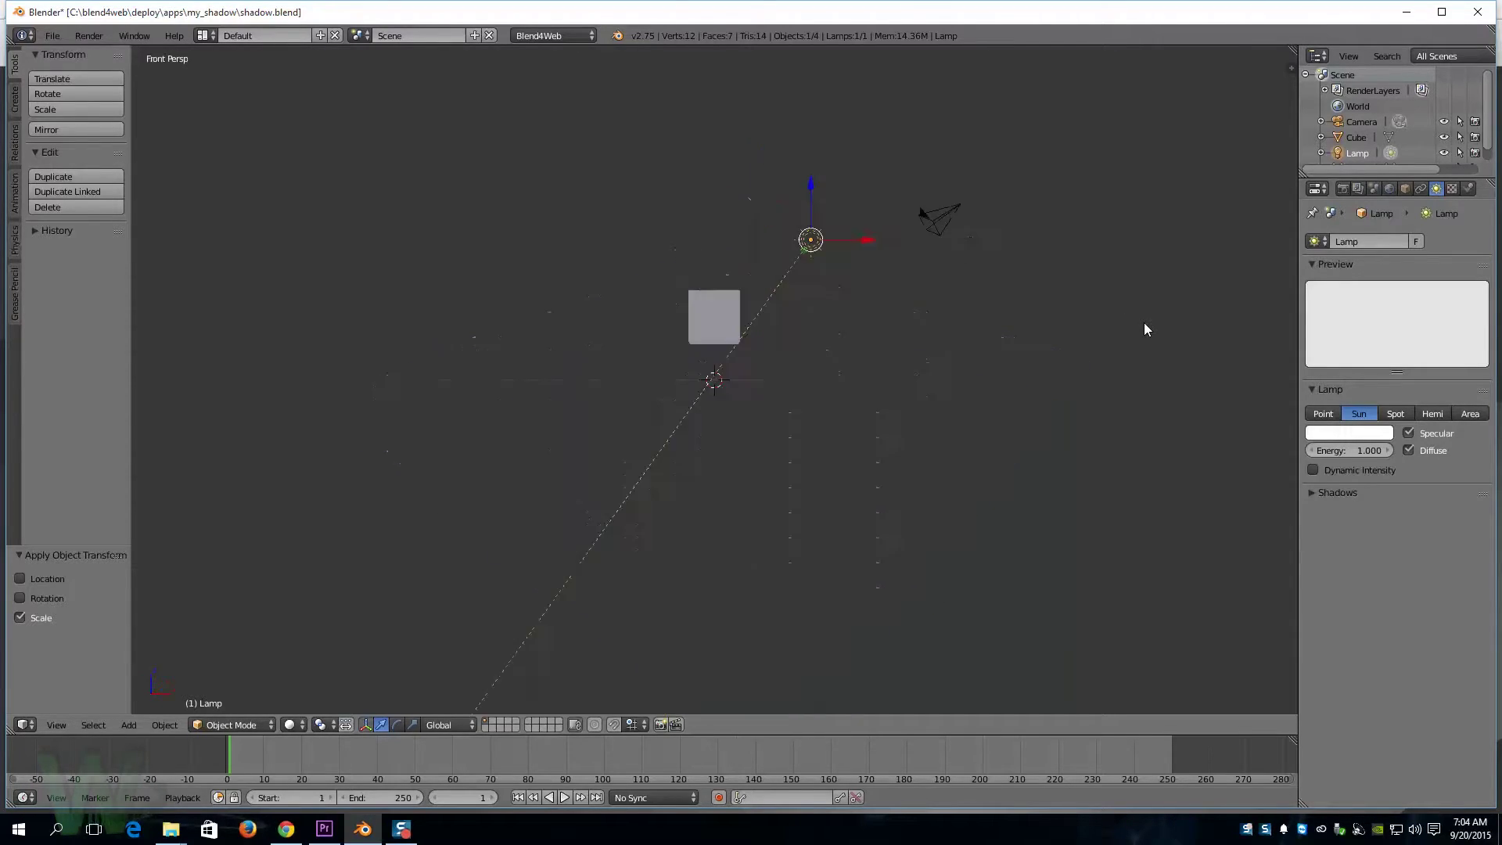
In Front view, move the lamp 11.433 units down along Z below the plane
key("KP_1")
left_click_drag(807, 179, 740, 447)
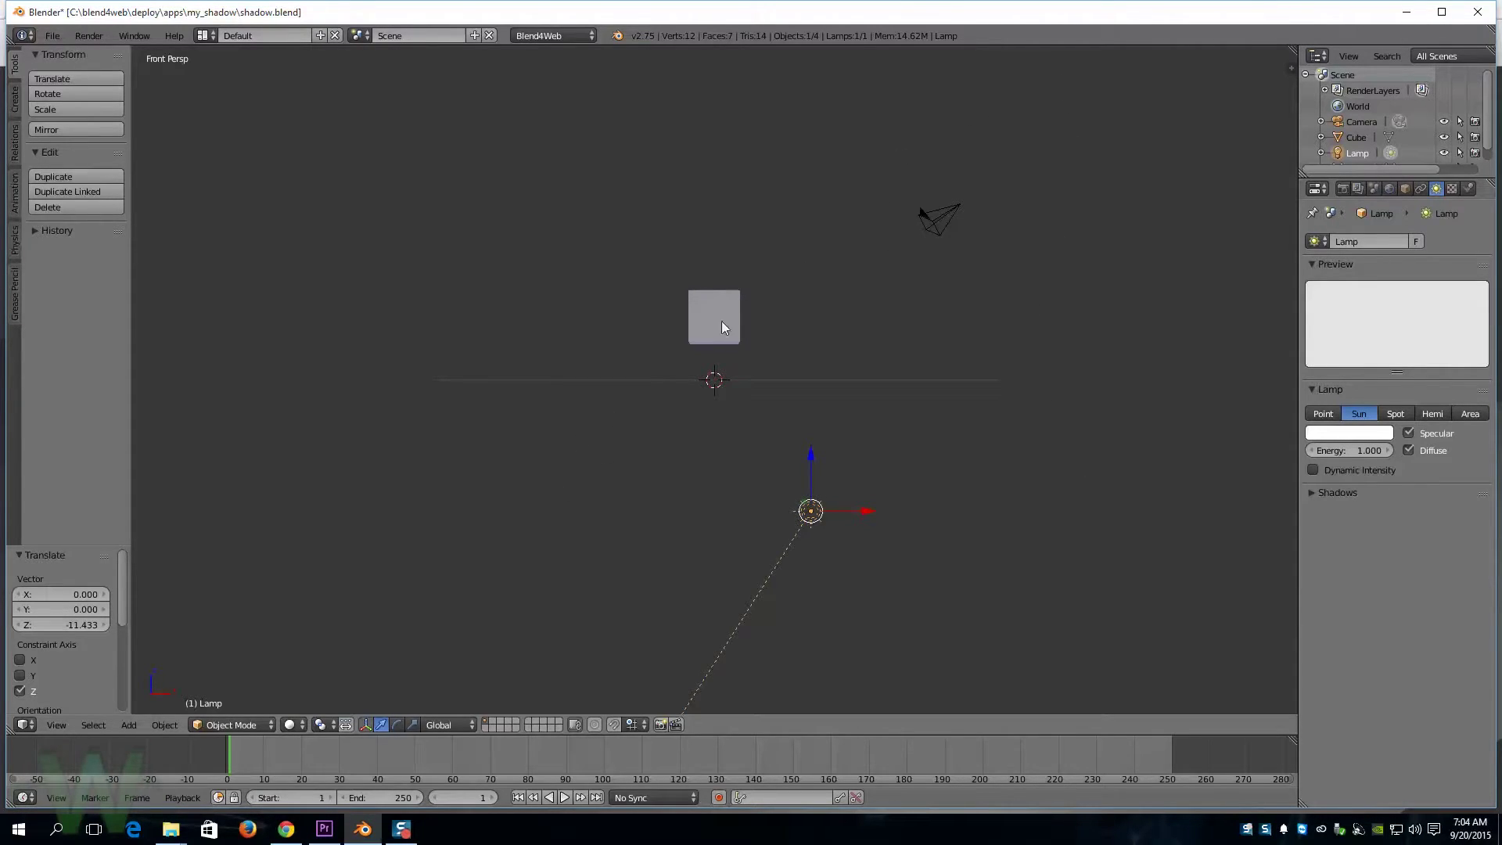
left_click(52, 36)
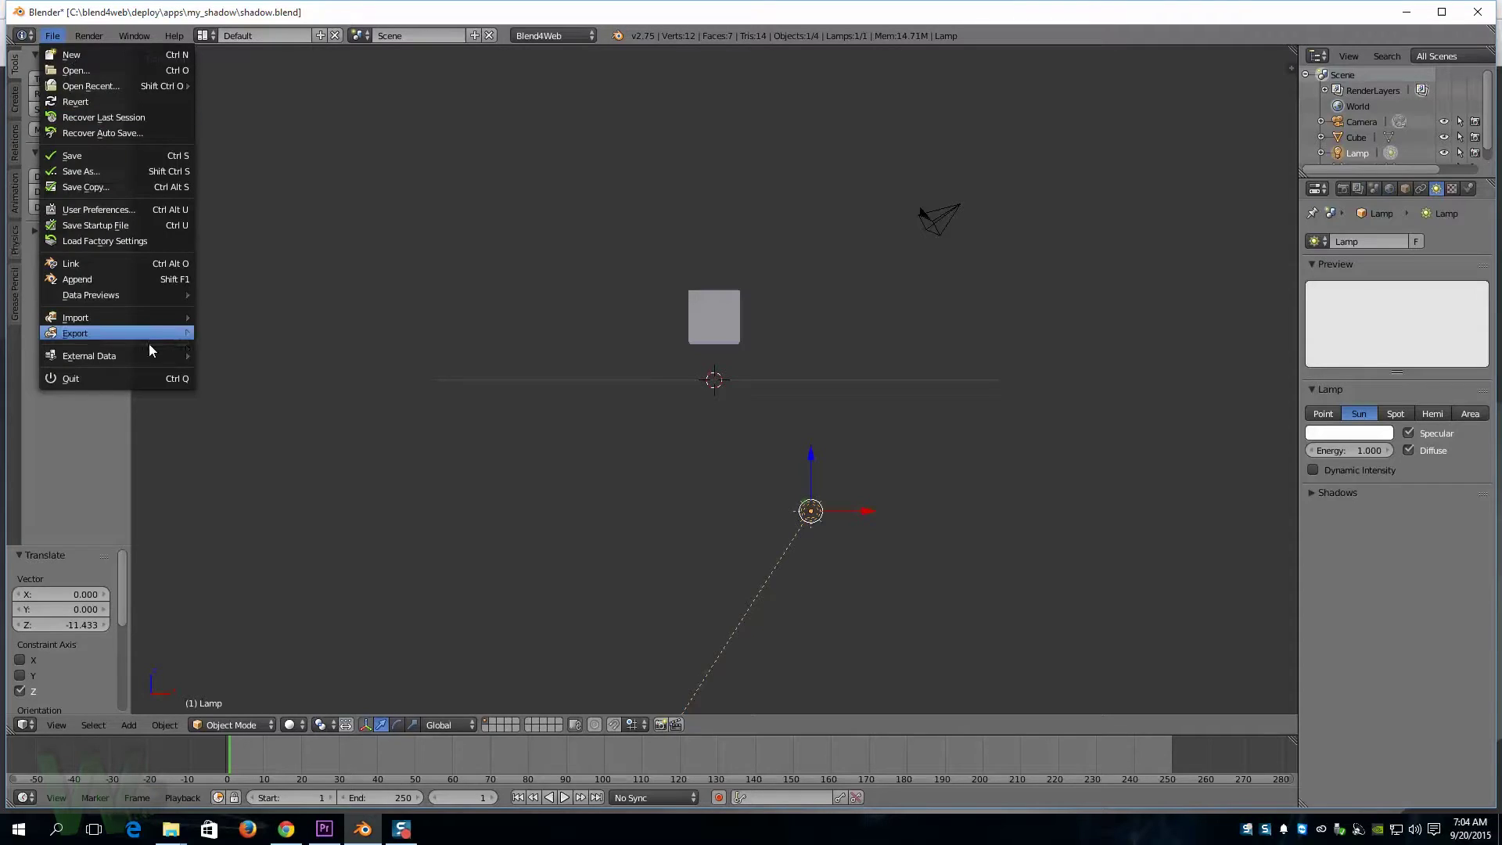
Re-export the Sun-lamp scene to shadow.html with B4W Export HTML
mouse_move(142, 330)
left_click(225, 471)
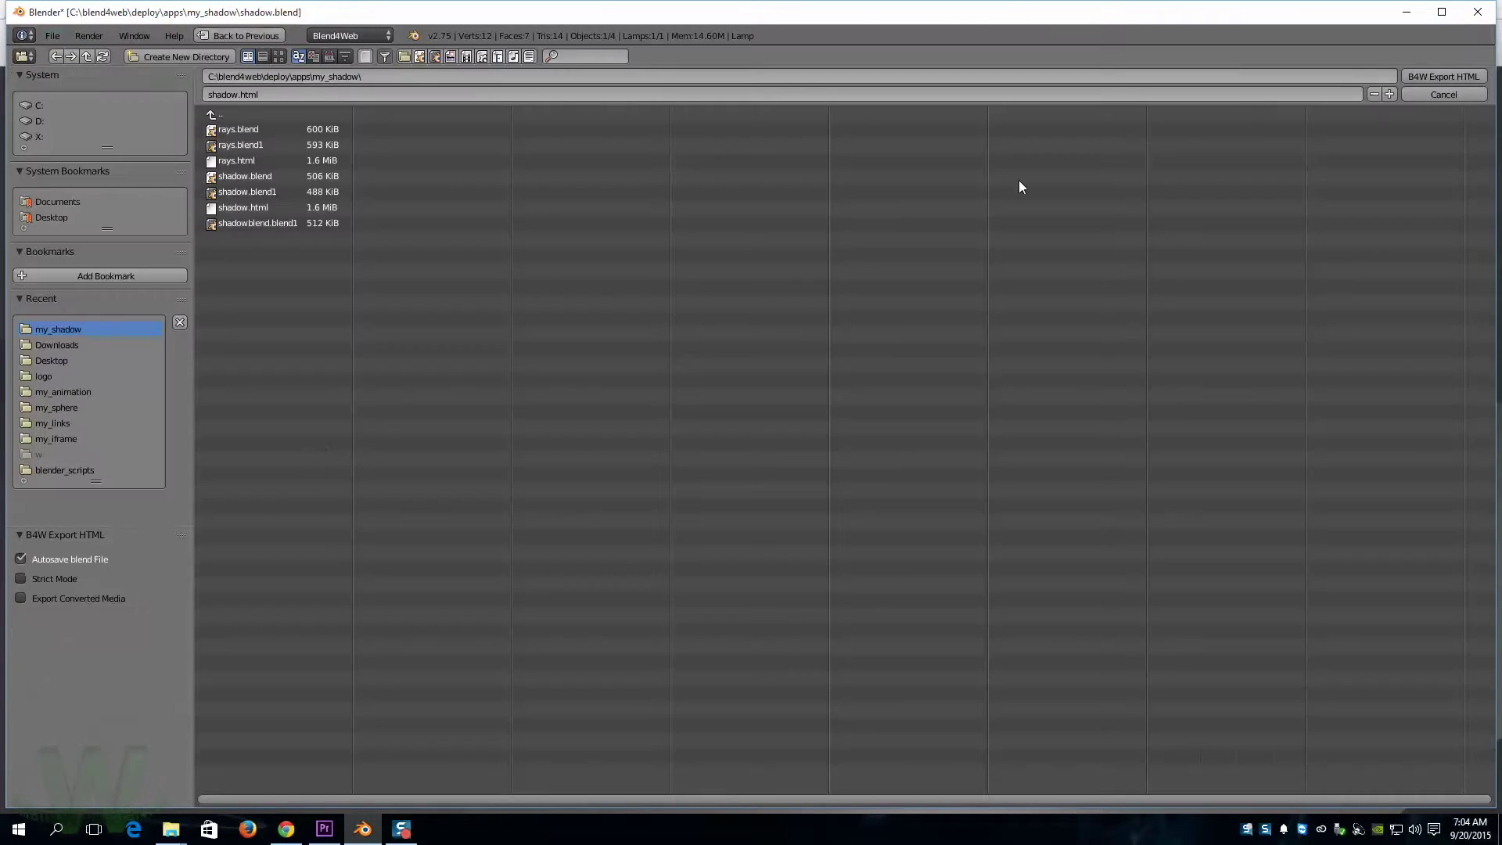
left_click(1415, 74)
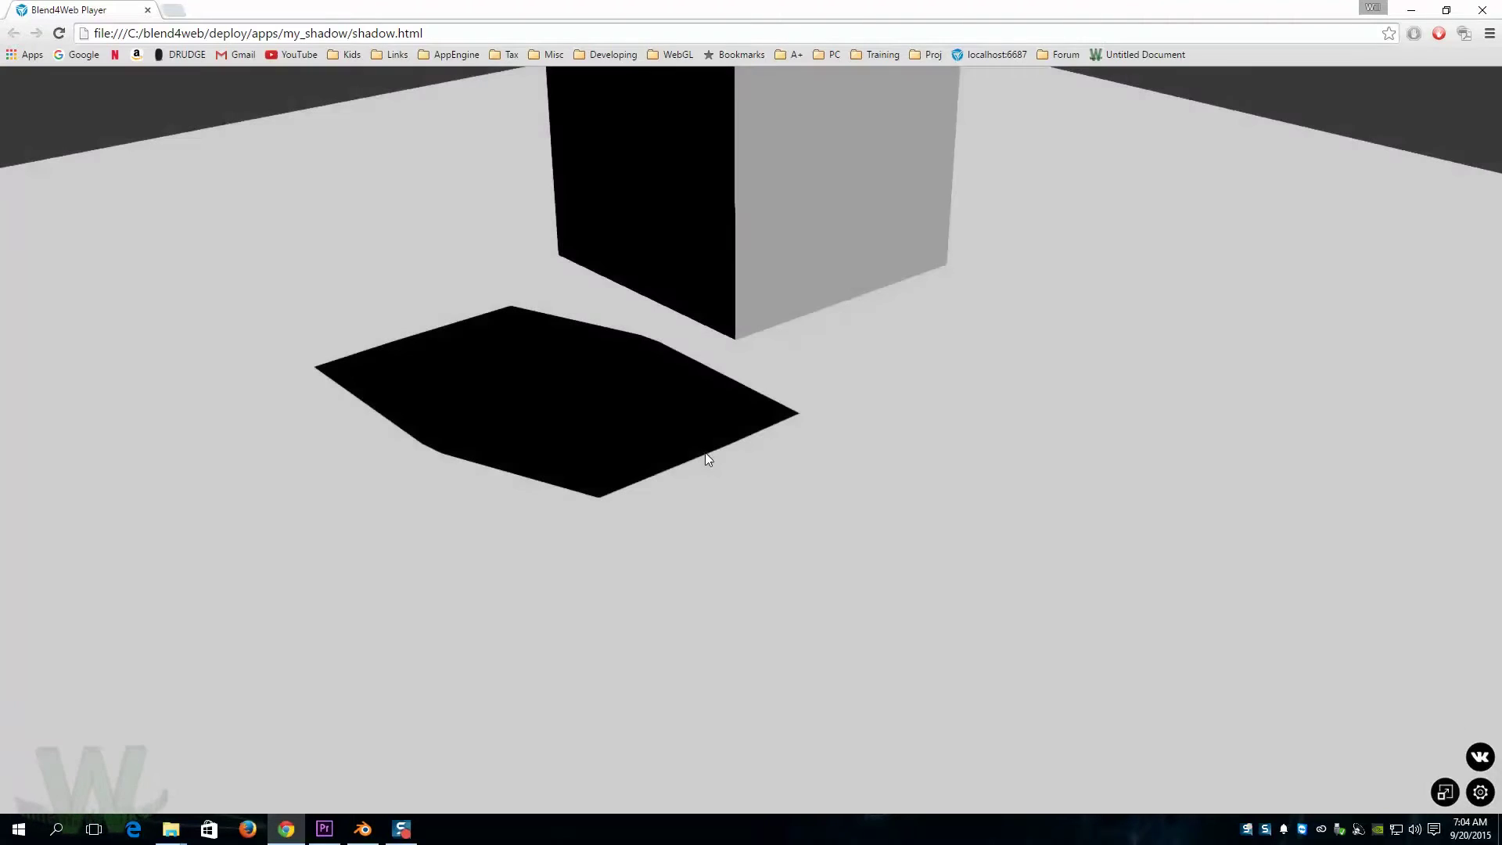
Orbit the player camera around the cube down to floor level, then return to Blender
left_click_drag(705, 456, 892, 433)
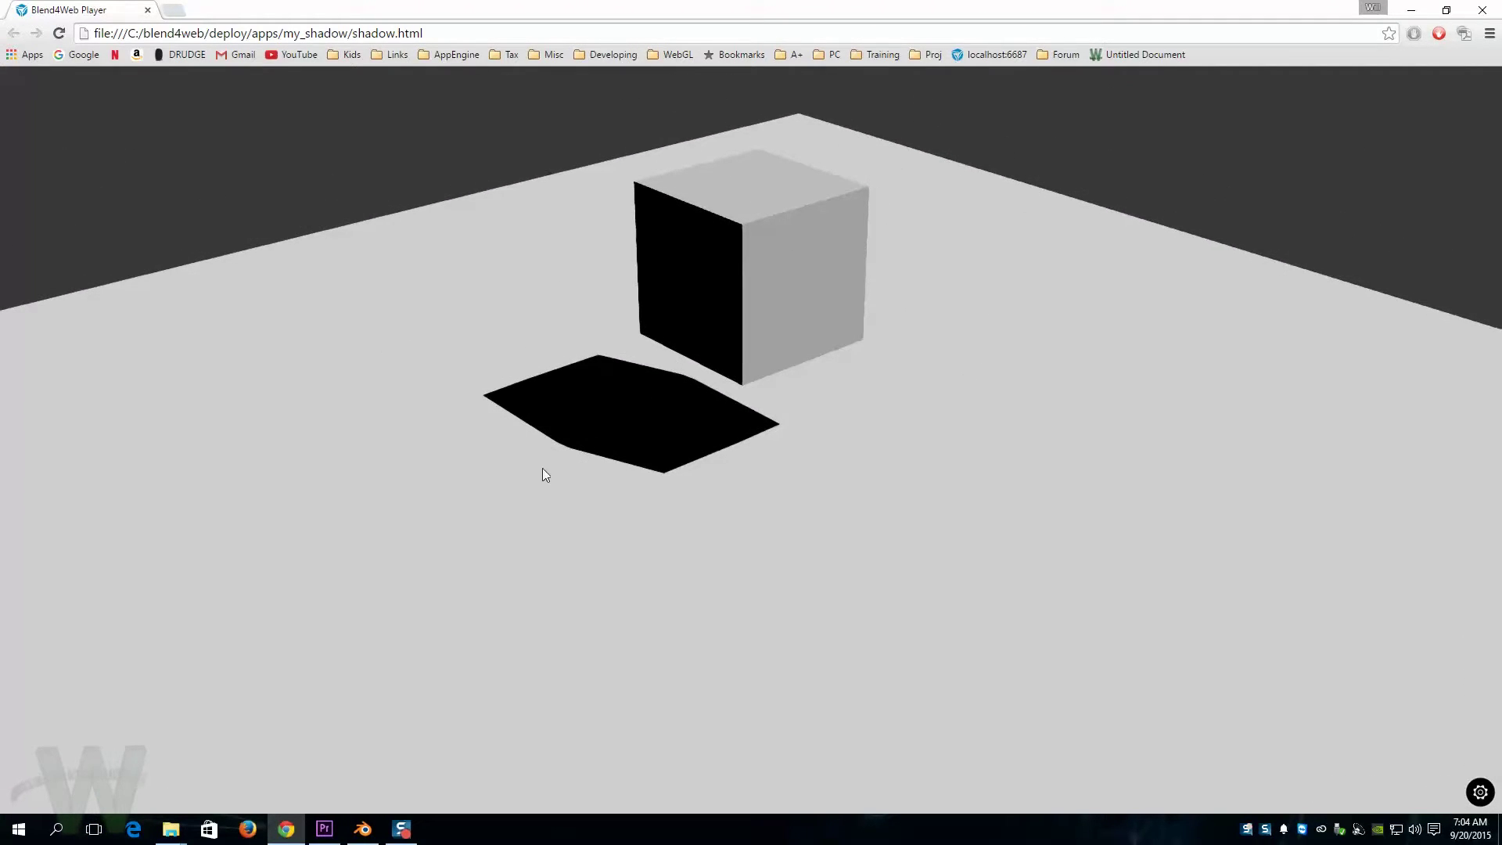
left_click_drag(960, 413, 844, 482)
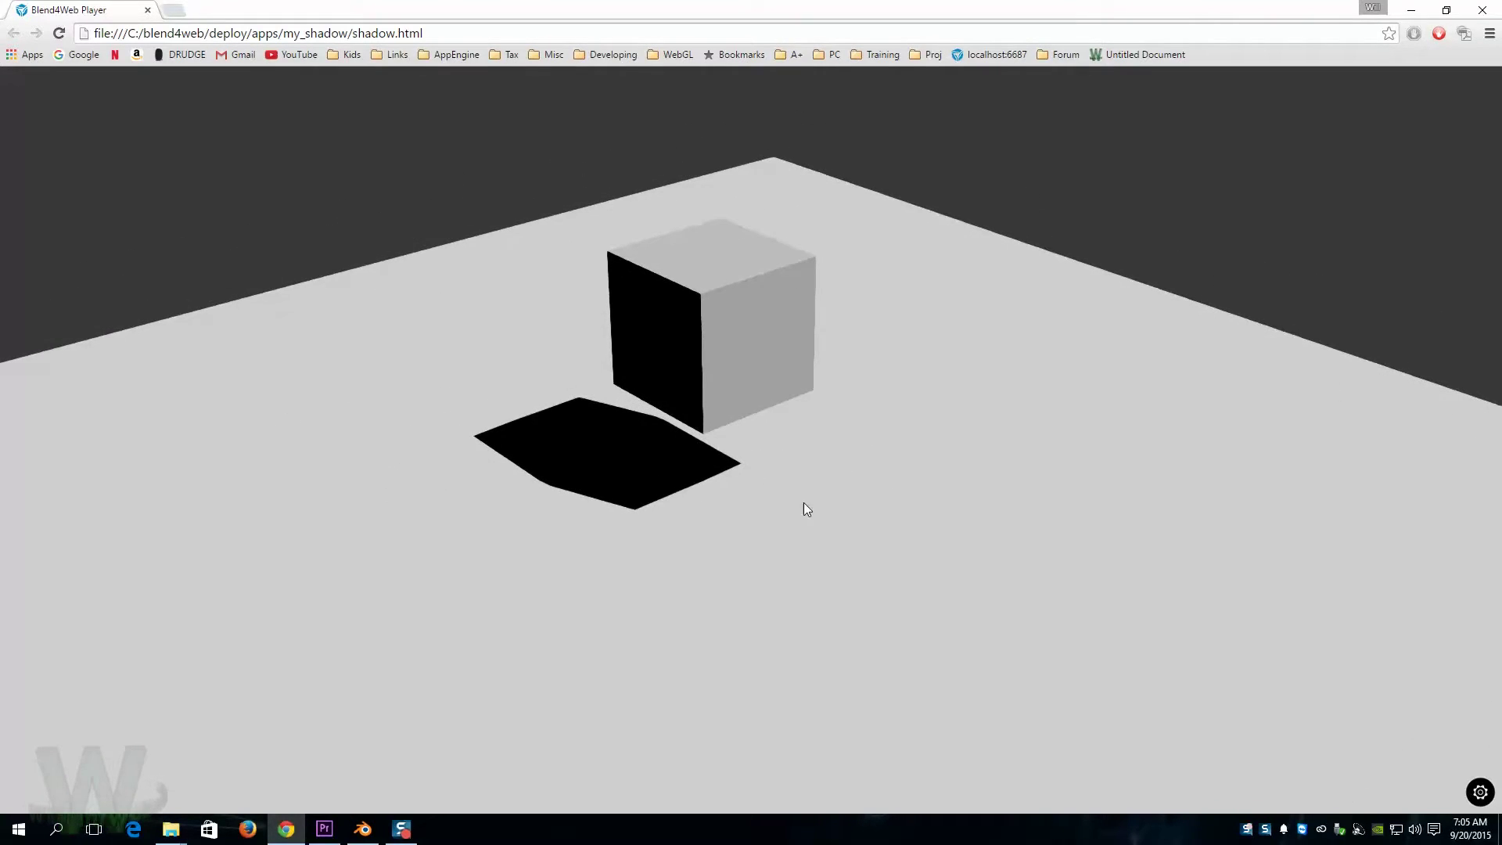
left_click_drag(620, 563, 843, 409)
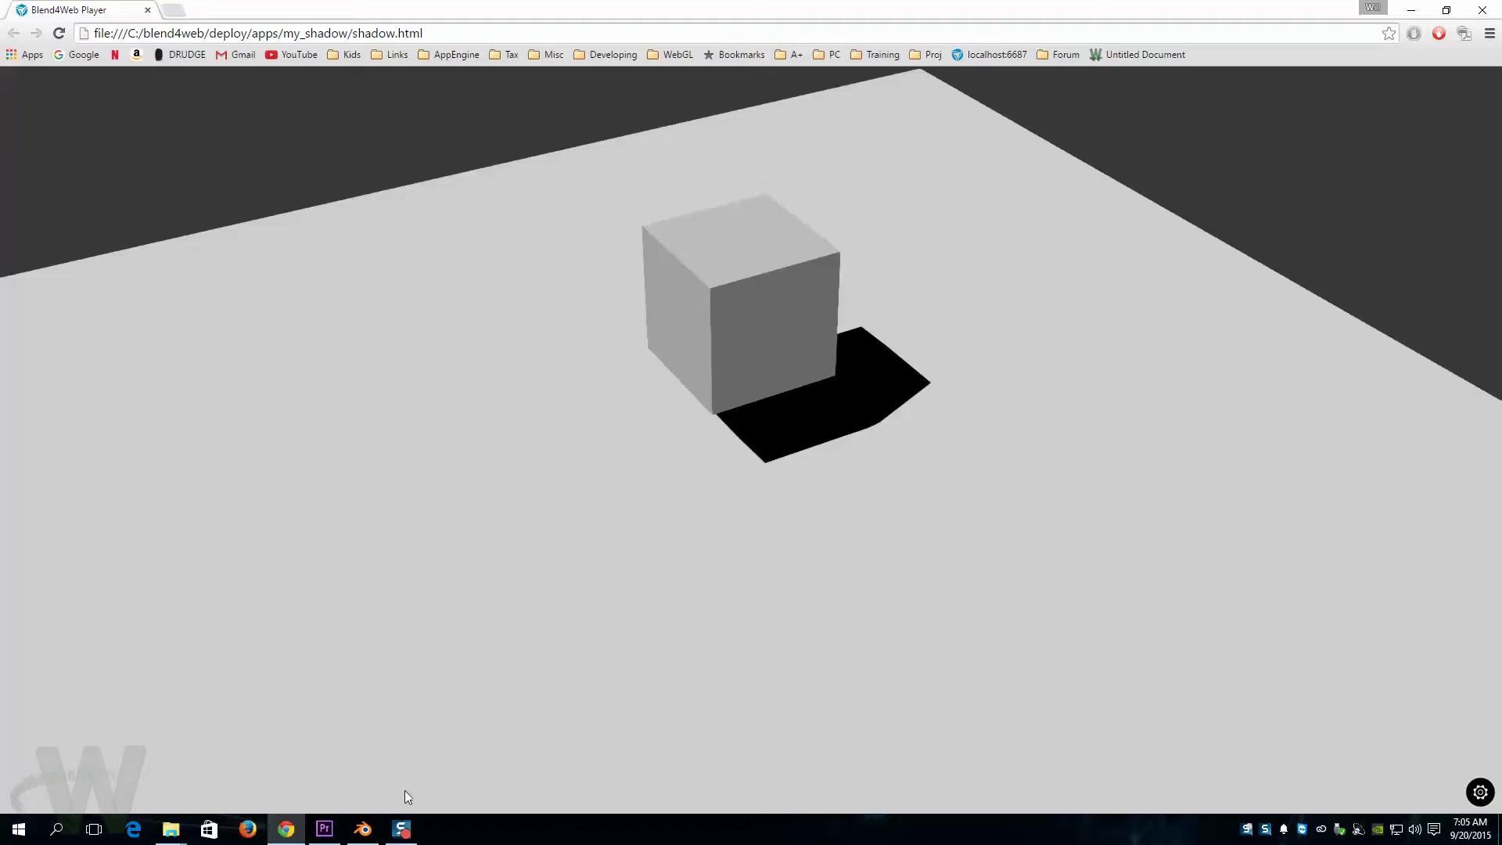
left_click(363, 828)
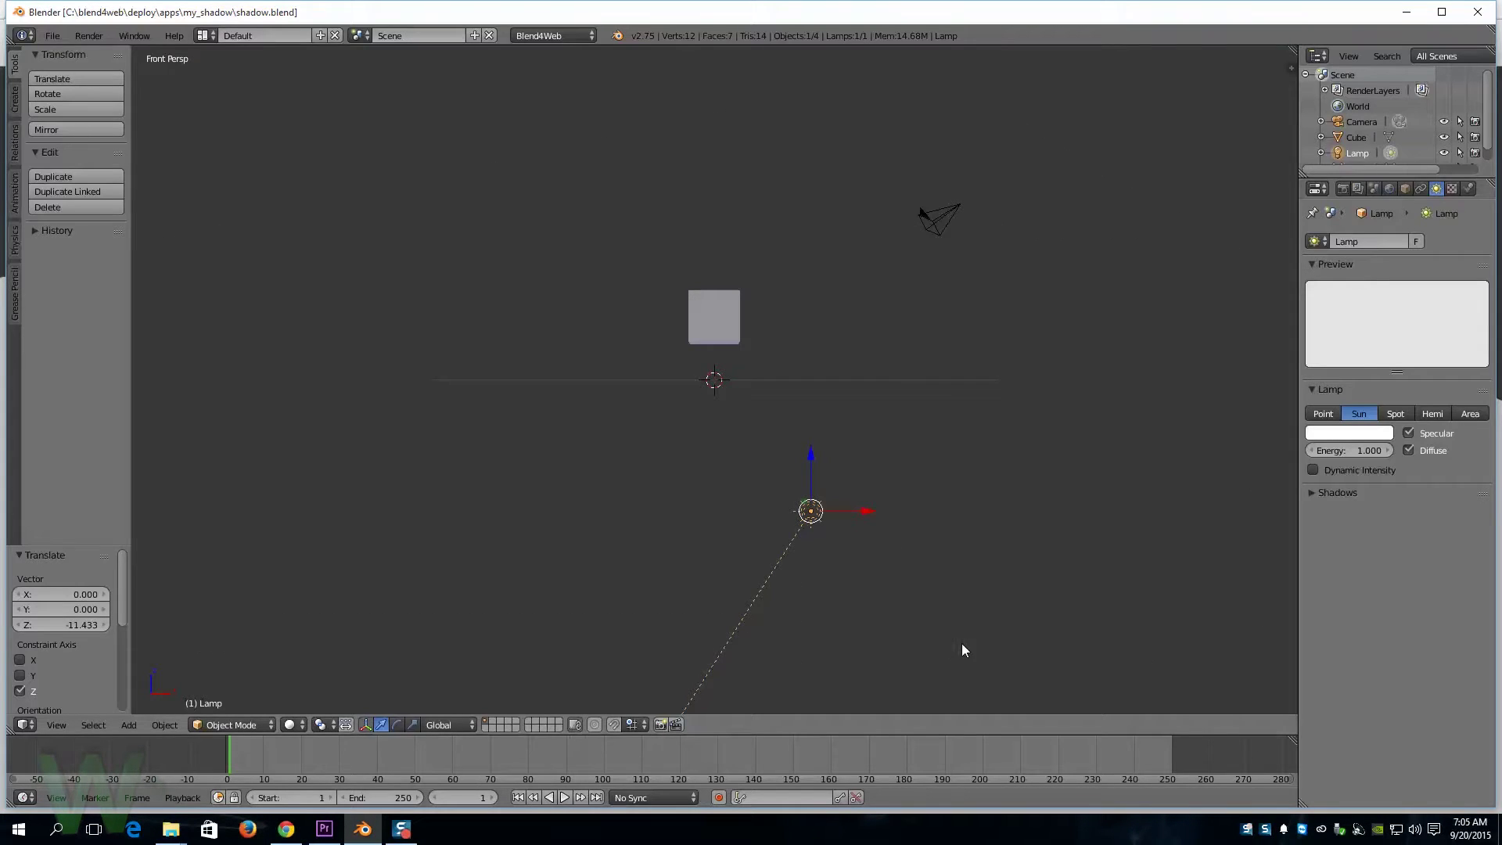
Lift the lamp to Z 13.364 above the plane and make it a 75° Spot lamp
left_click_drag(809, 462, 817, 145)
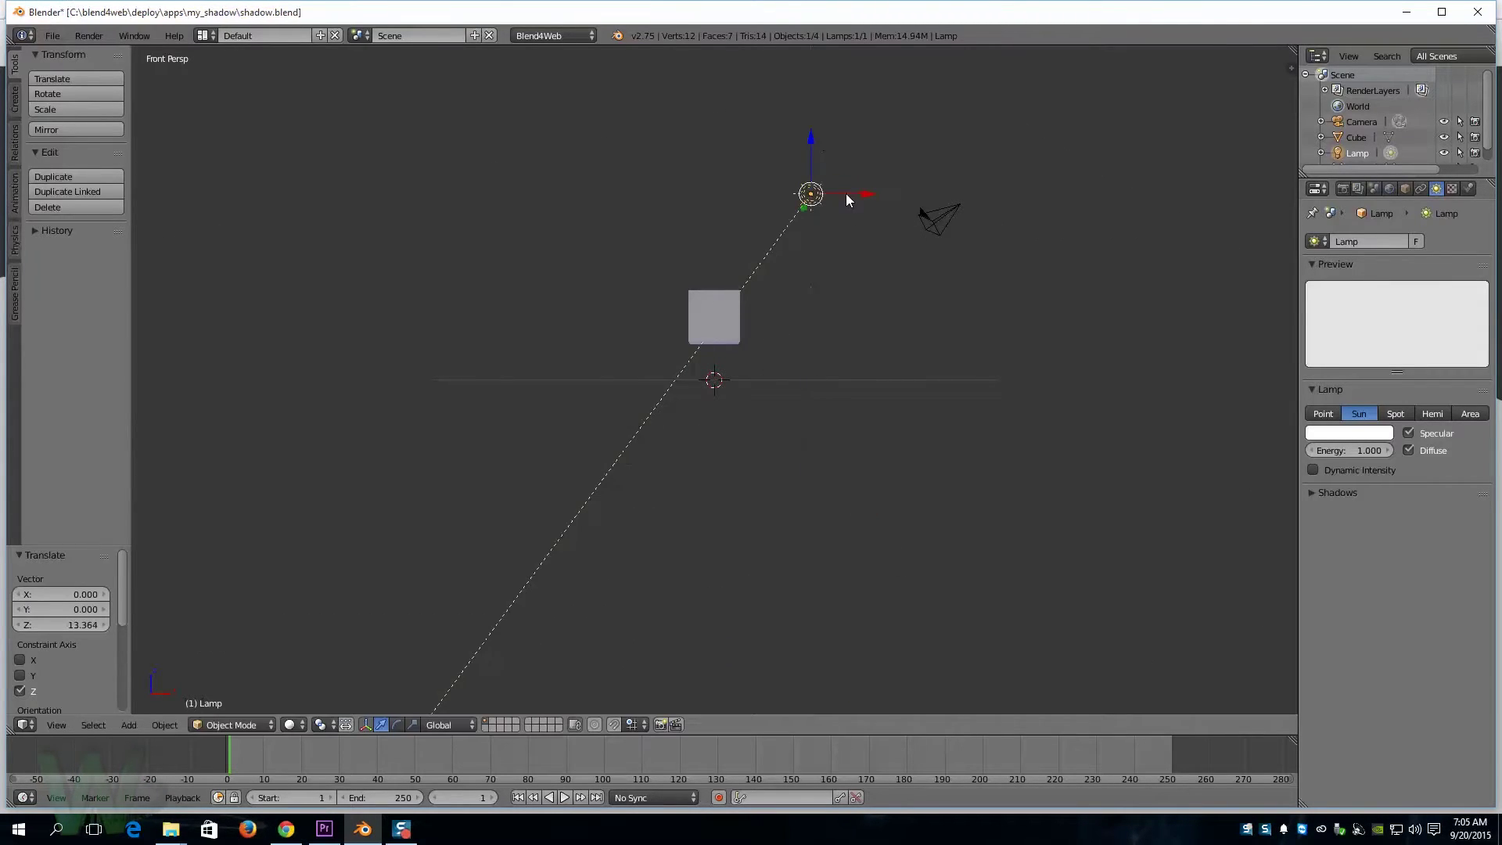
middle_click_drag(847, 194, 817, 361)
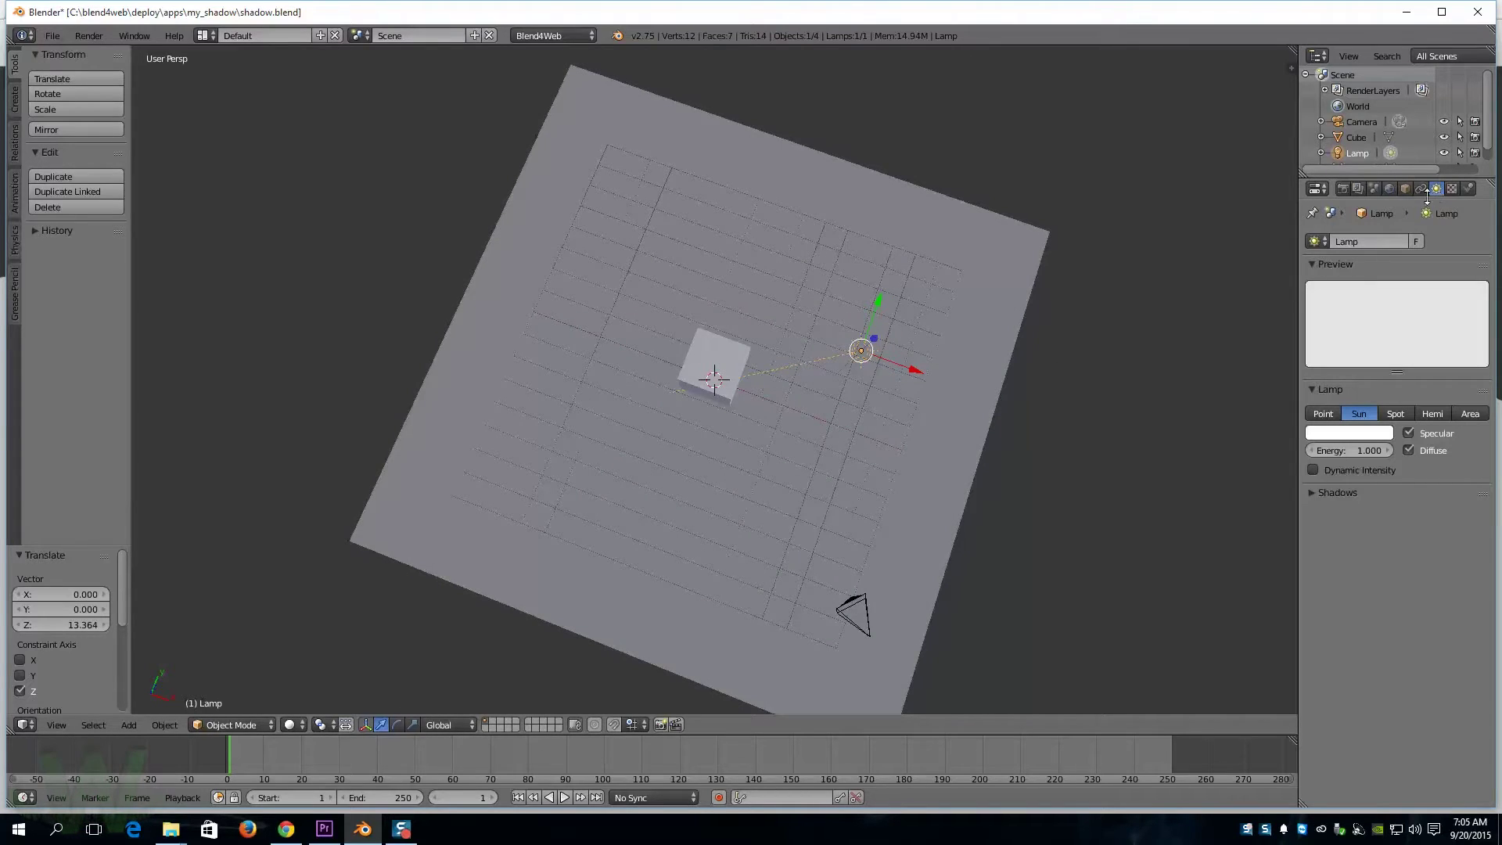
left_click(1396, 413)
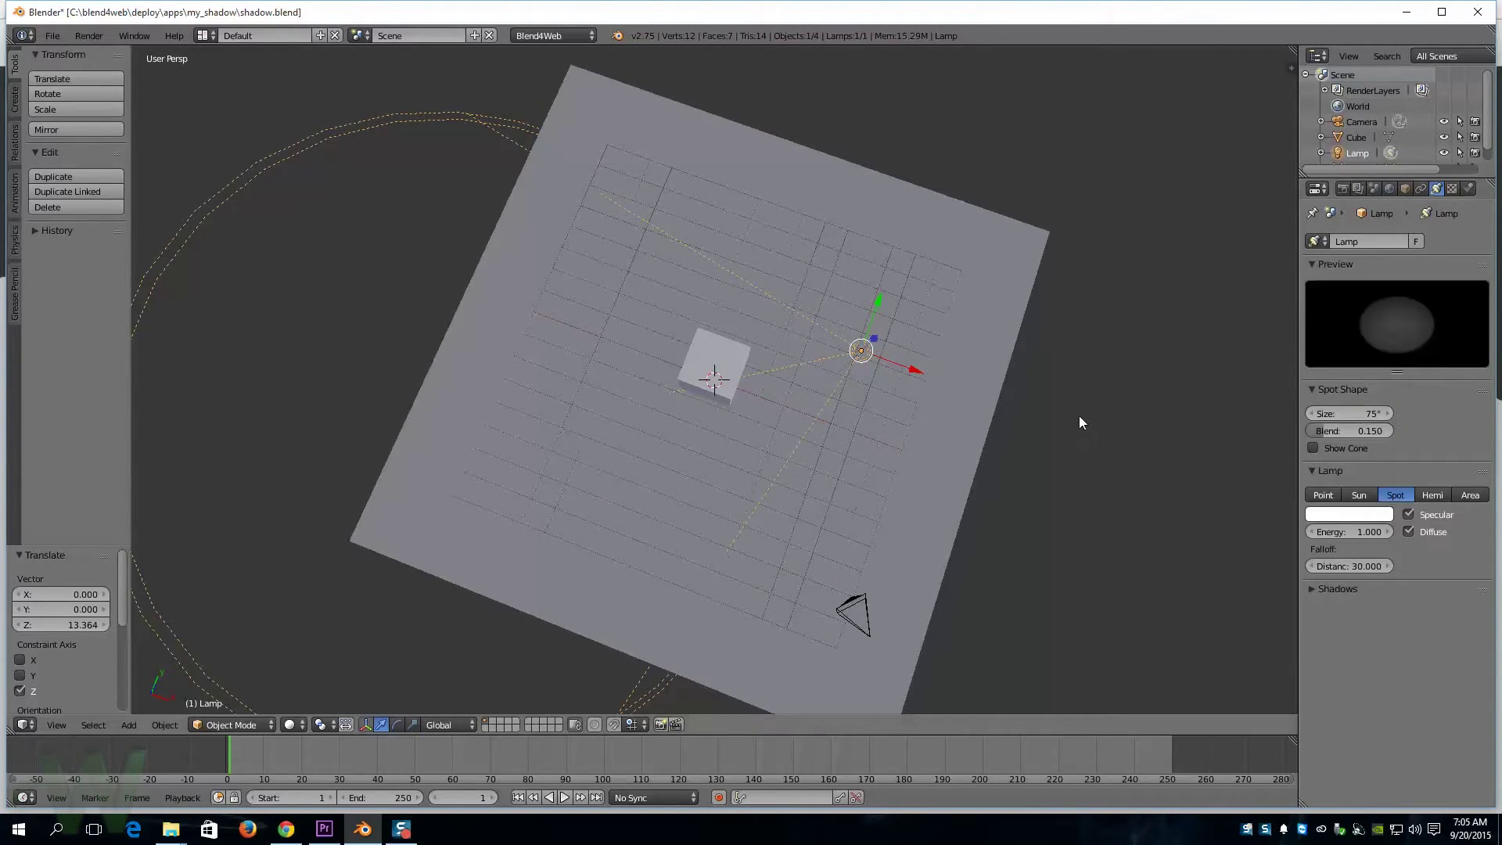
middle_click_drag(1025, 409, 868, 357)
middle_click_drag(823, 340, 970, 361)
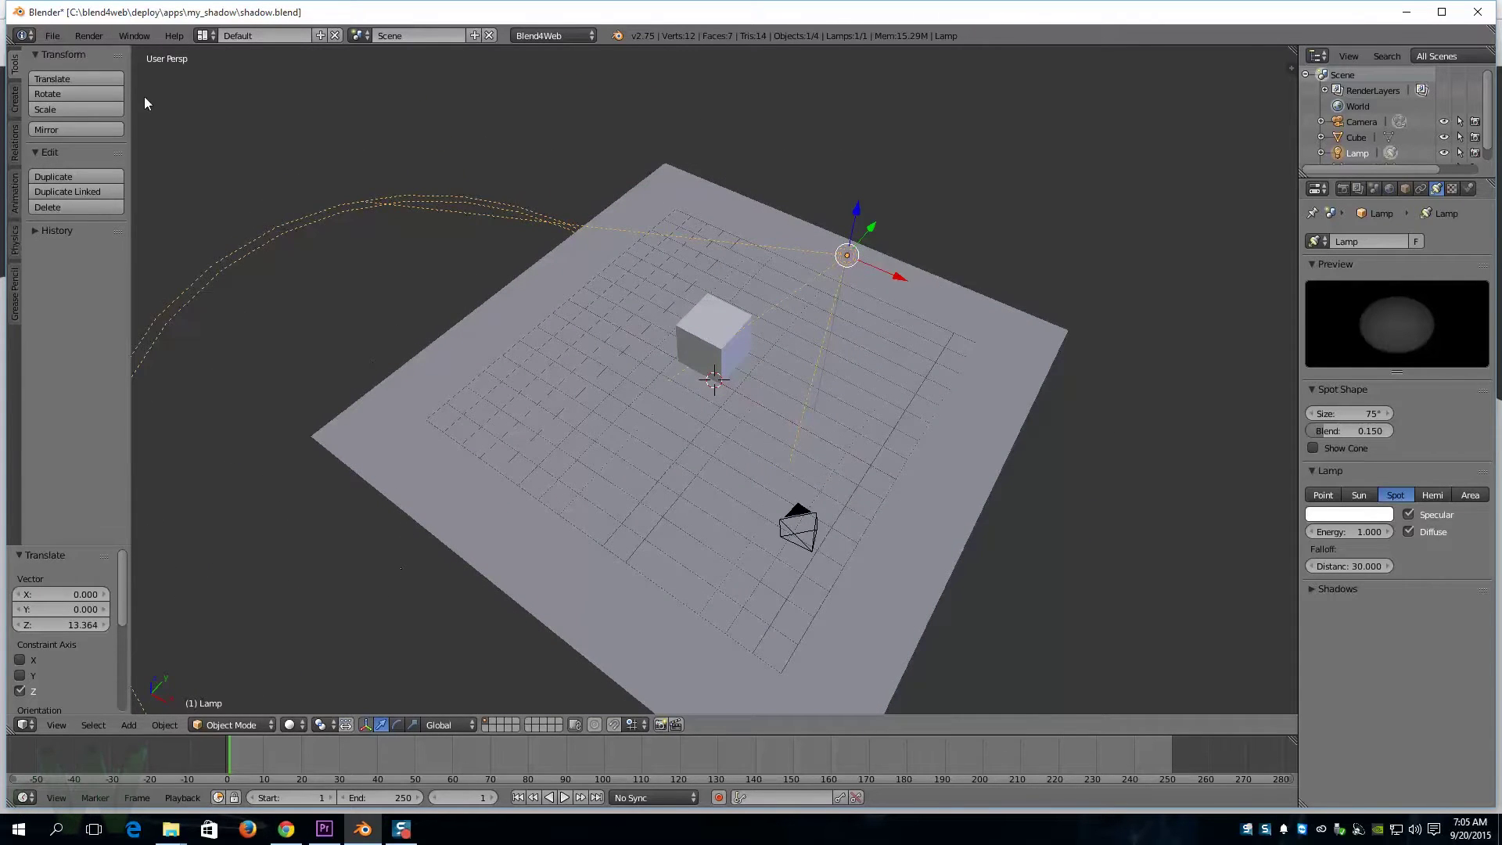
Re-export the spotlit scene as Blend4Web HTML to shadow.html and view it in the browser
left_click(86, 35)
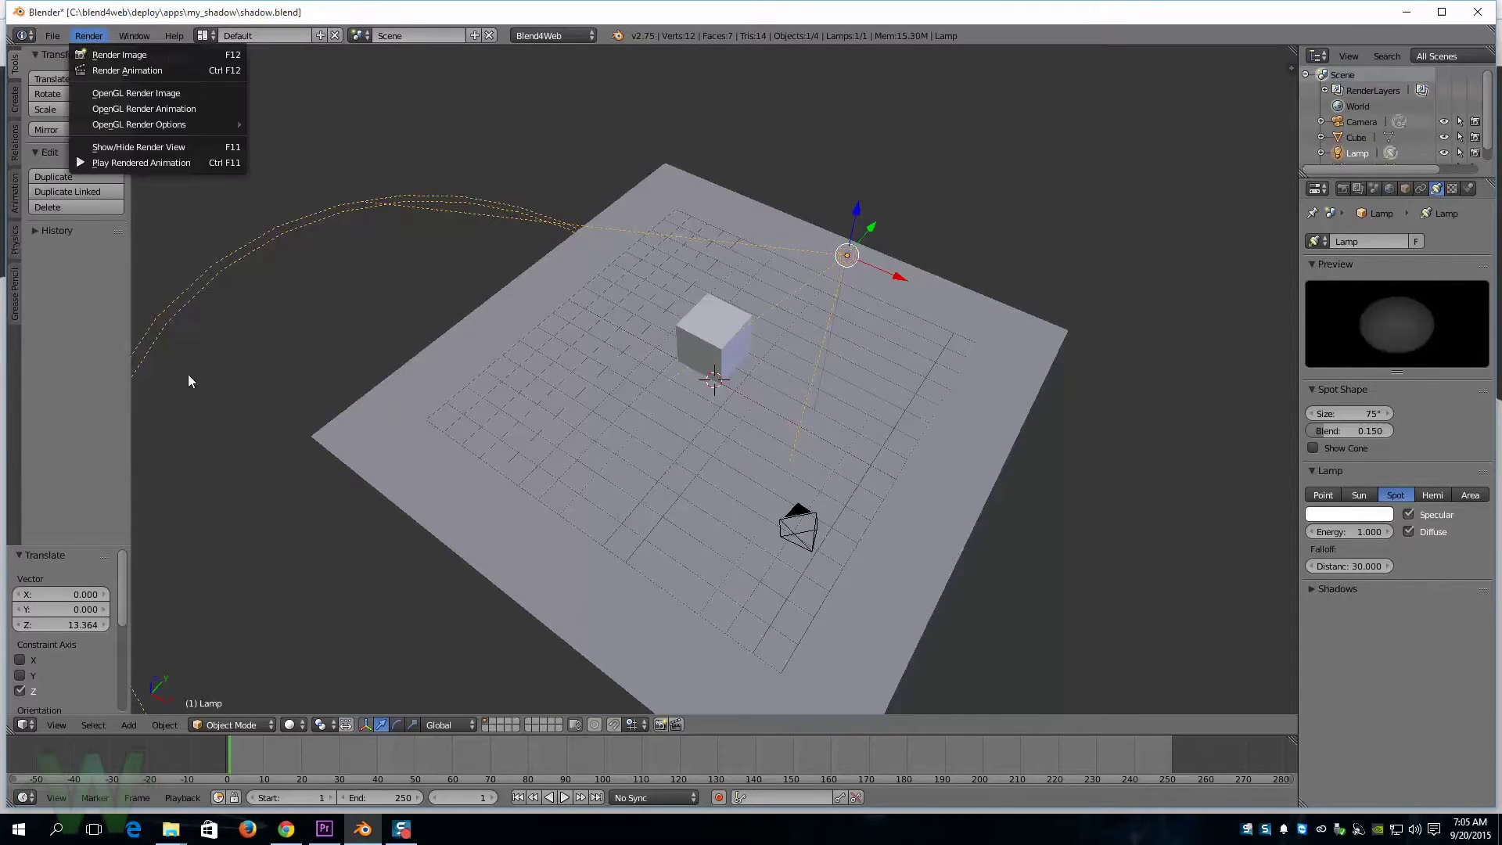
left_click(52, 36)
mouse_move(150, 337)
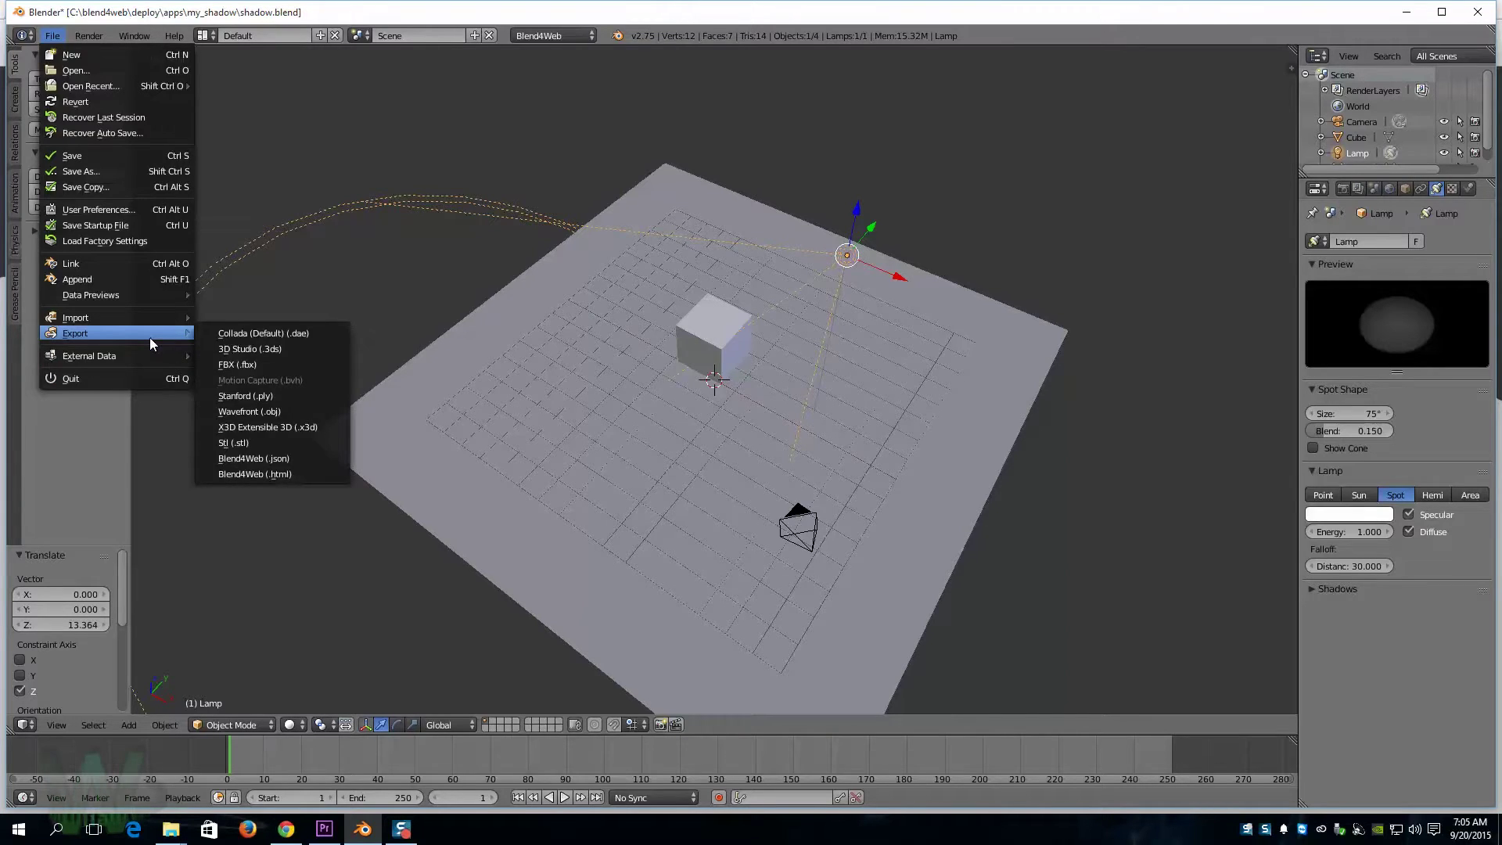
left_click(258, 473)
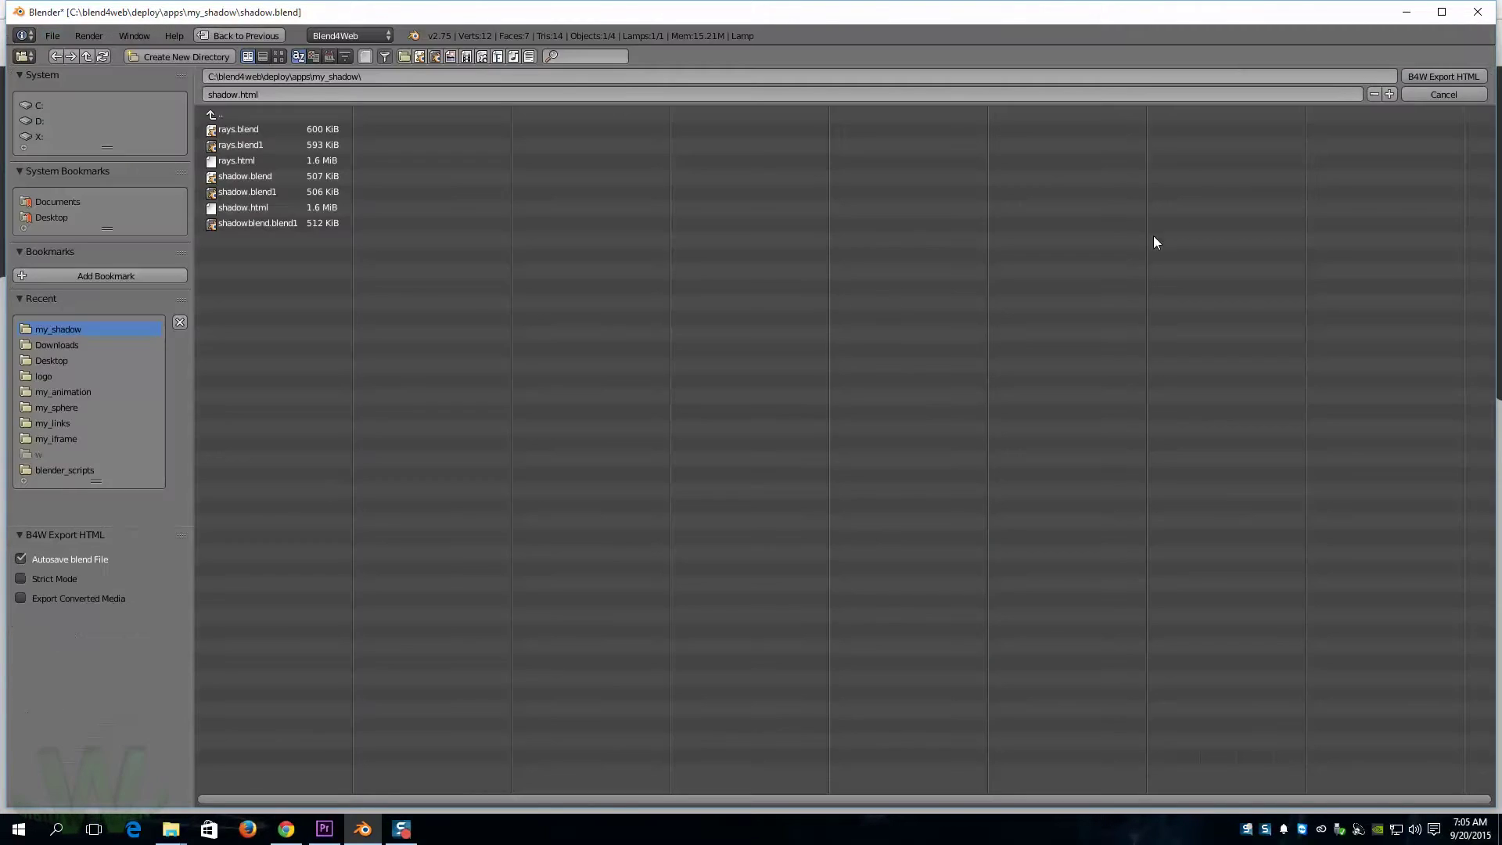
left_click(1422, 76)
left_click(288, 833)
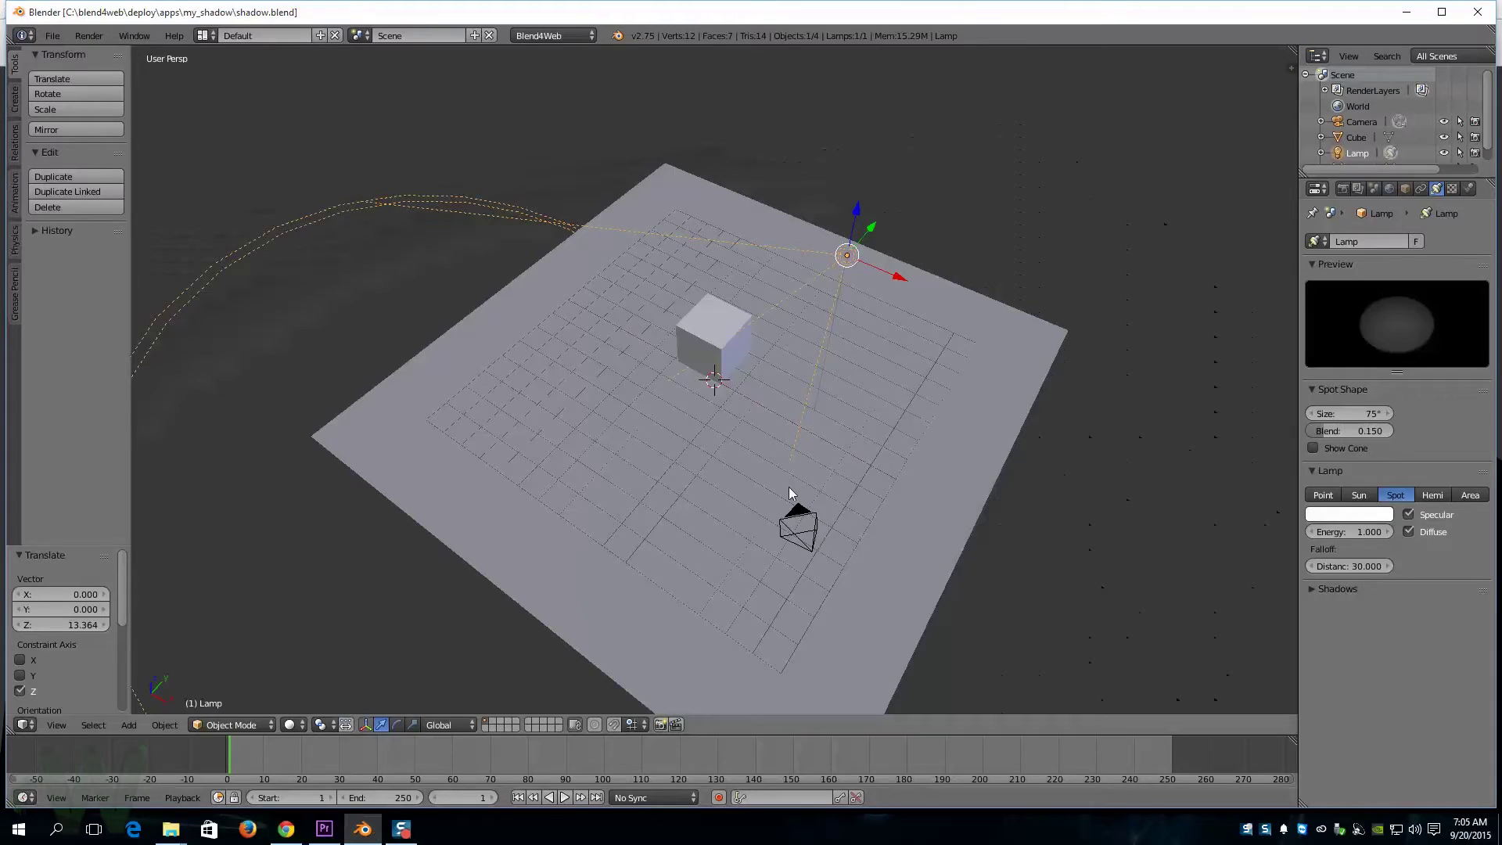
Select the cube, tilt it with the Rotate manipulator, and insert a rotation keyframe at frame 1
right_click(726, 348)
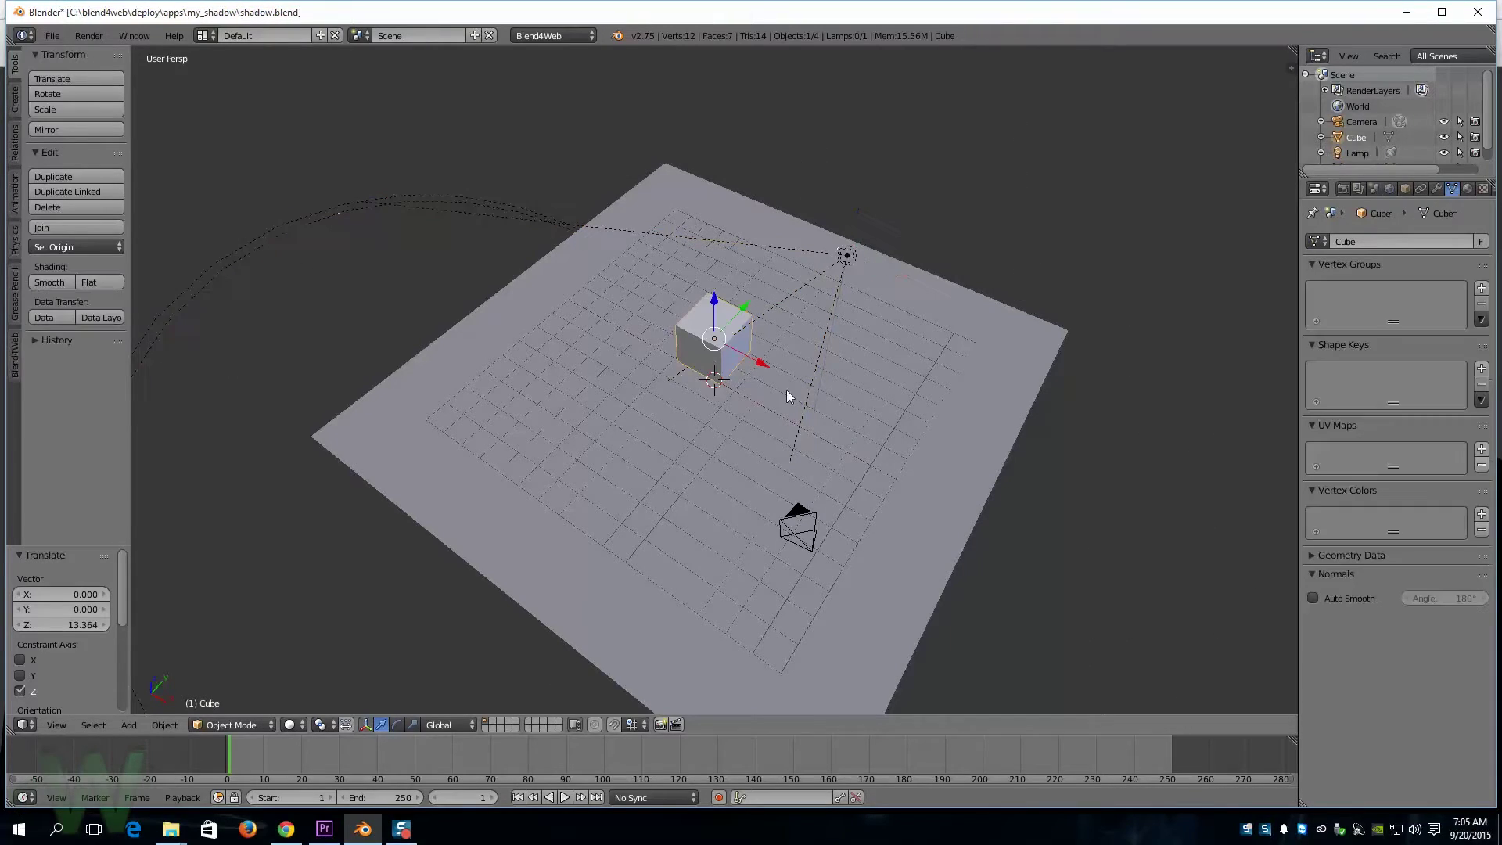
left_click(396, 725)
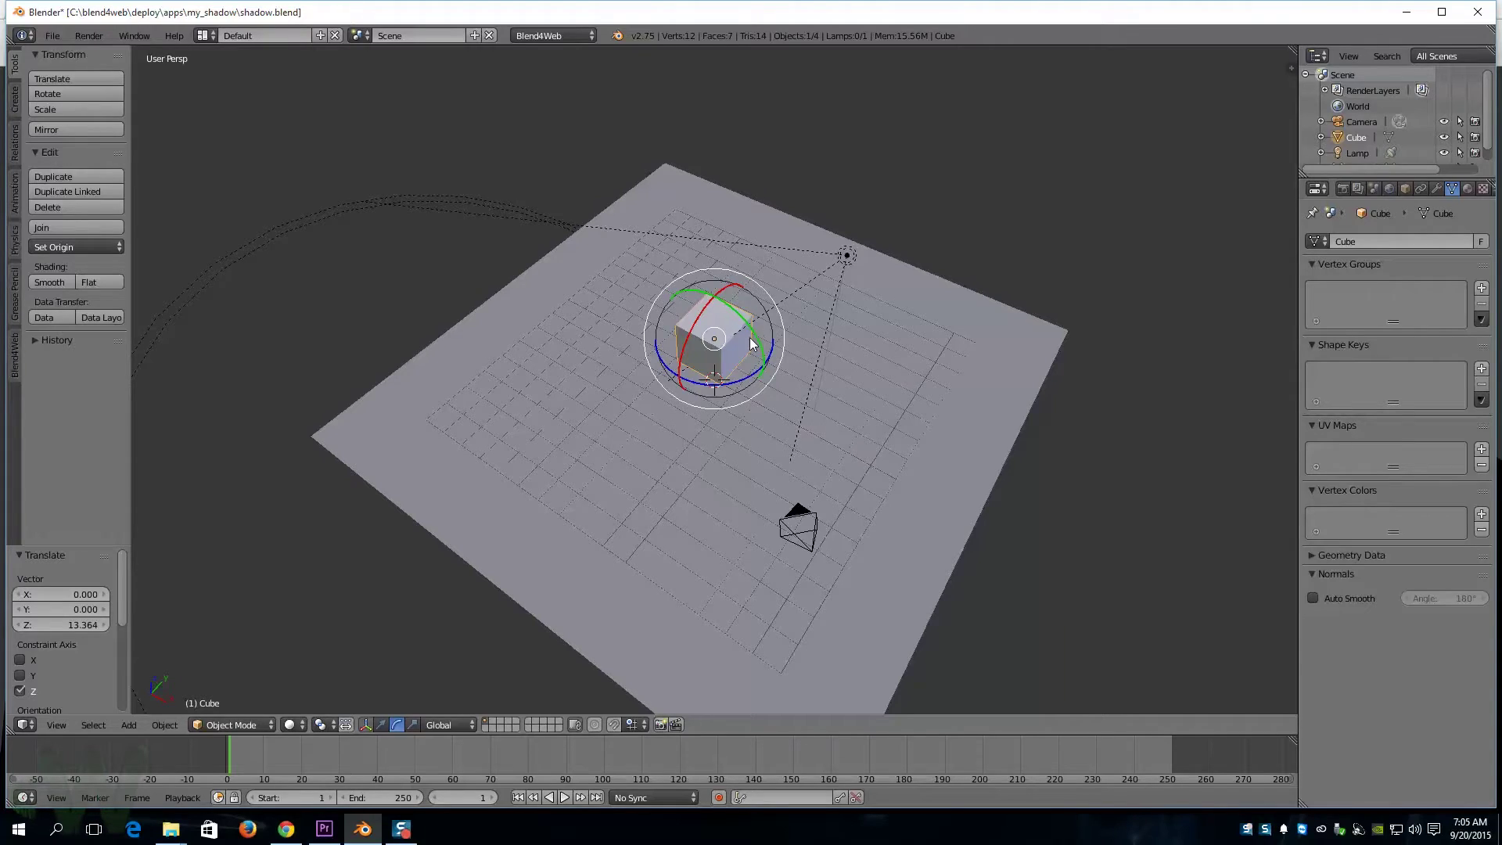
left_click_drag(749, 336, 693, 336)
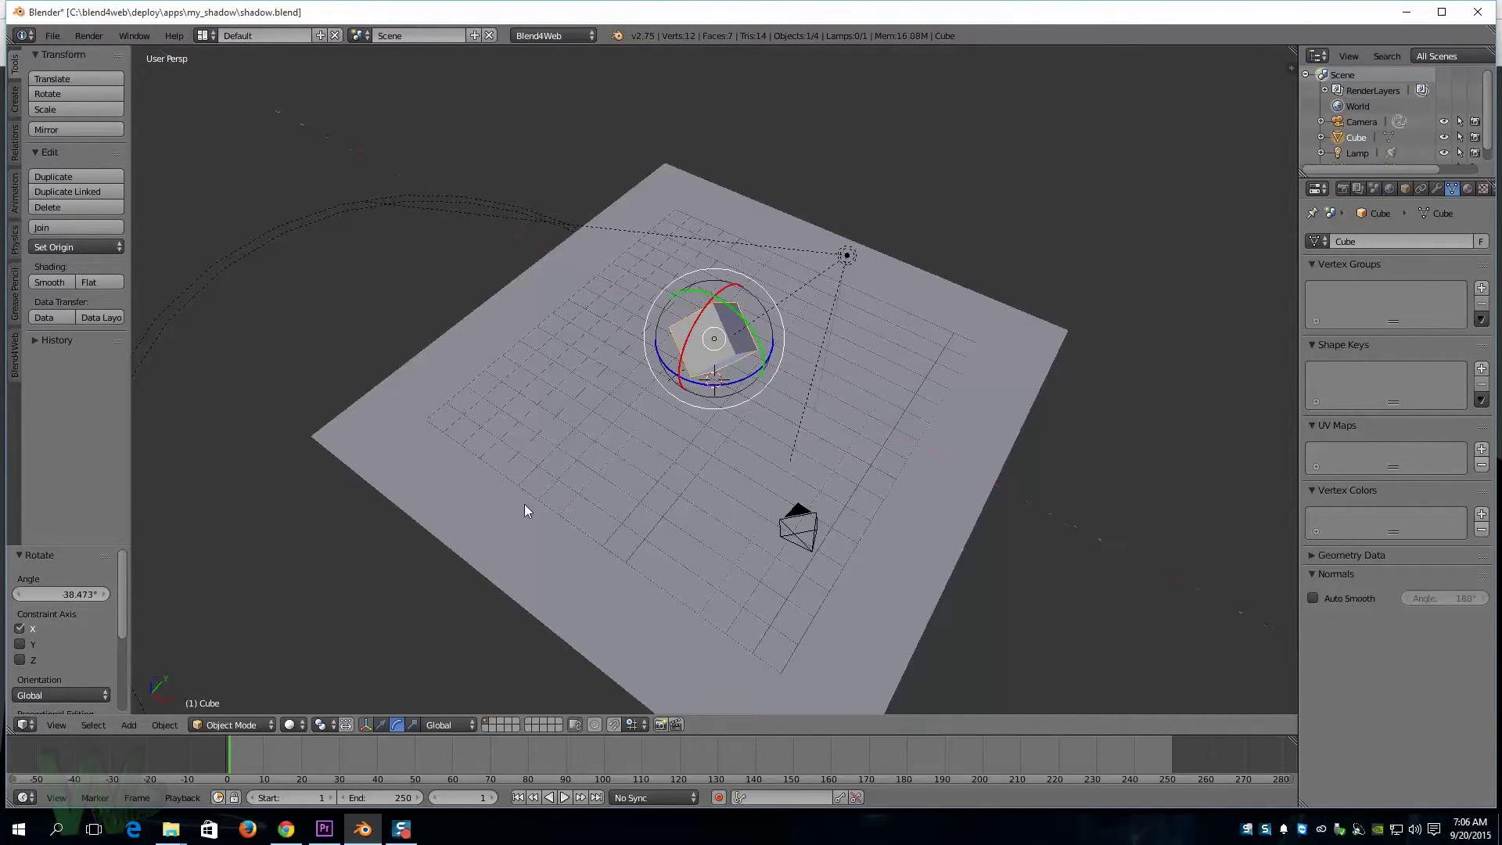
key("i")
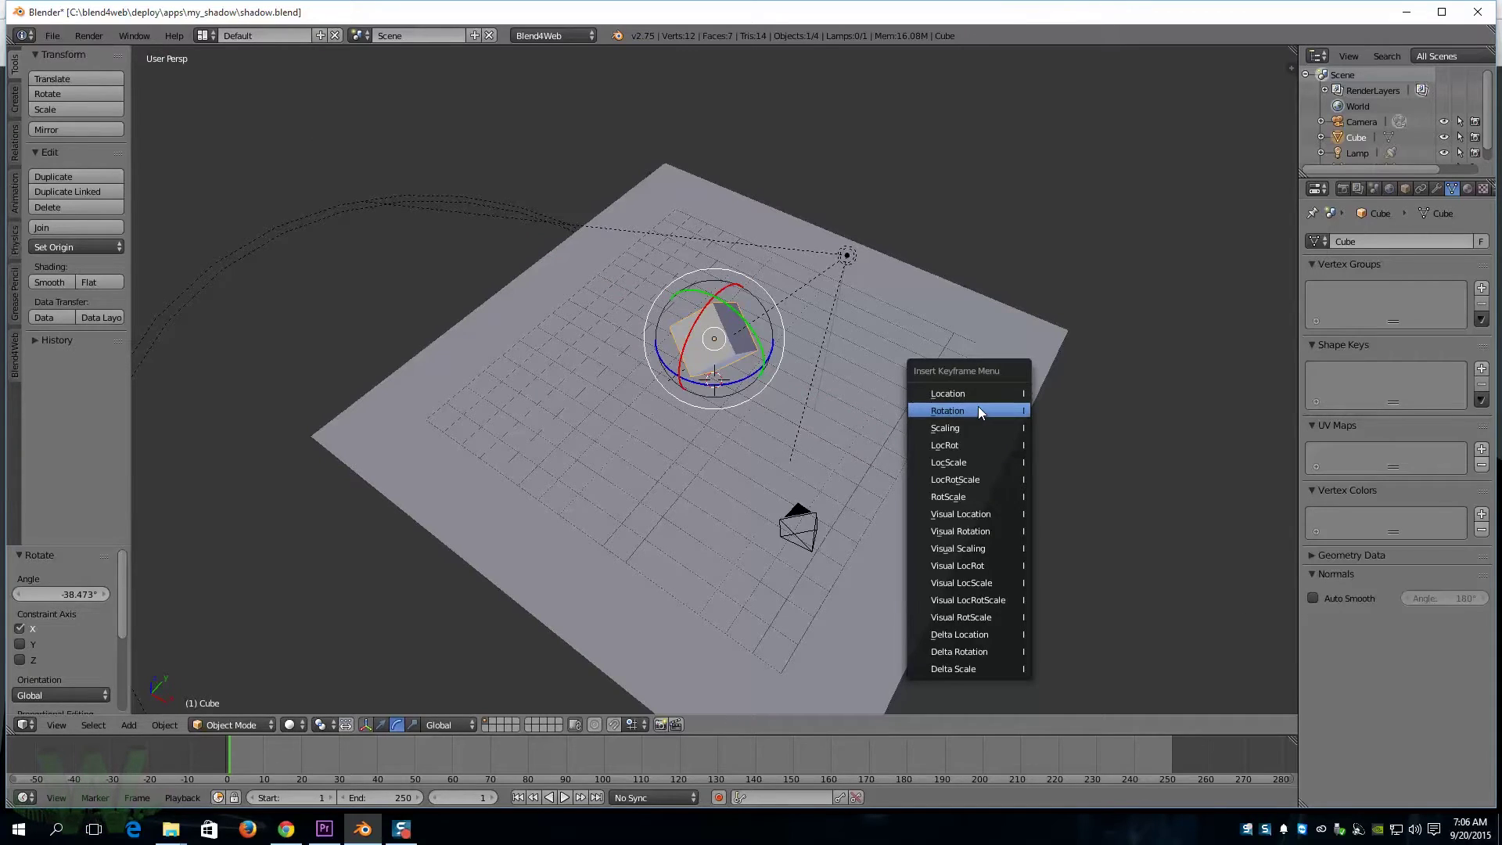
left_click(978, 410)
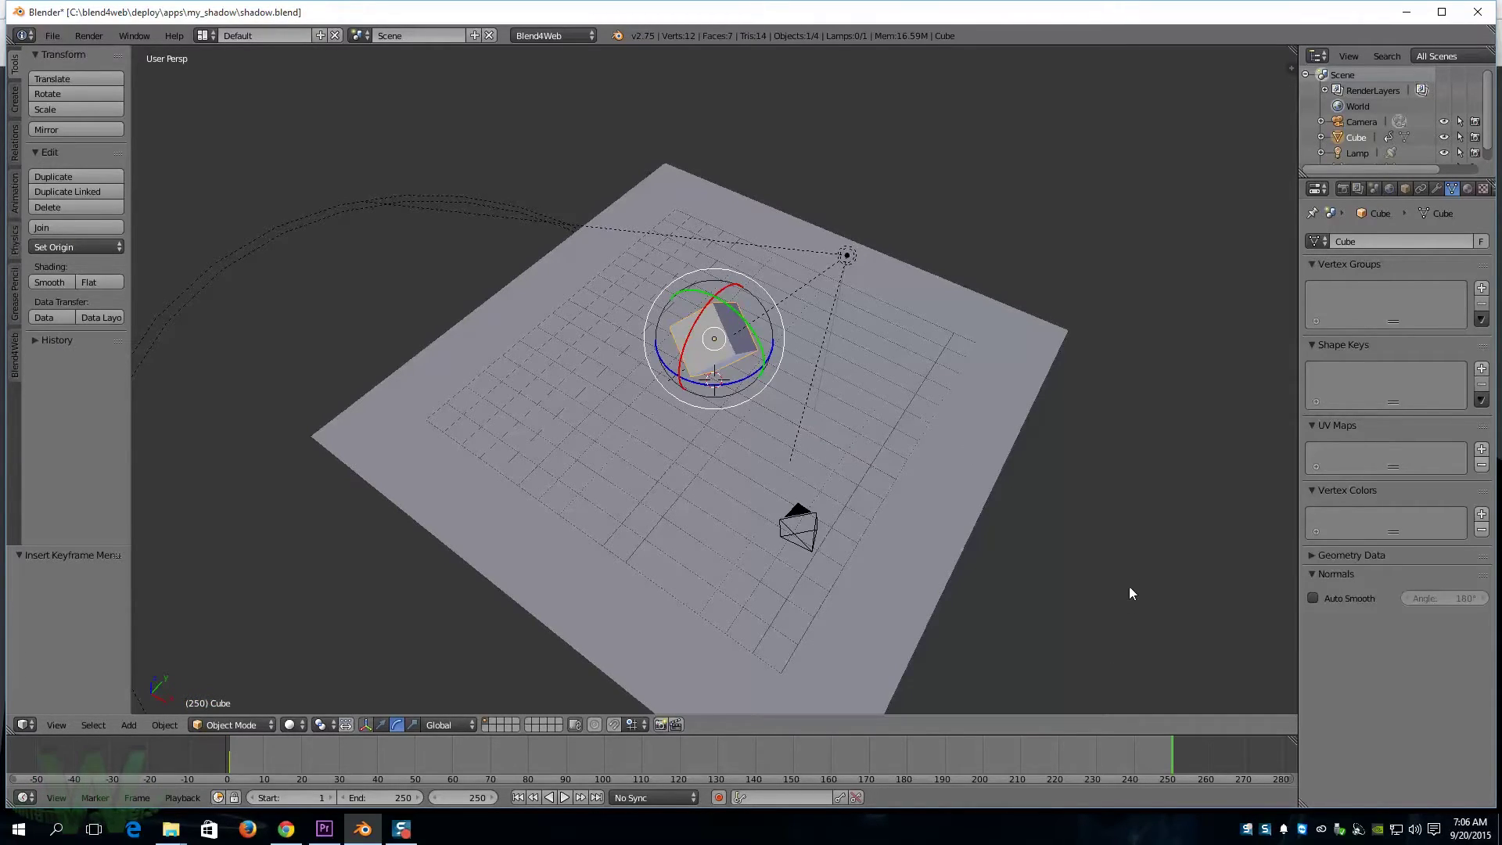
key("n")
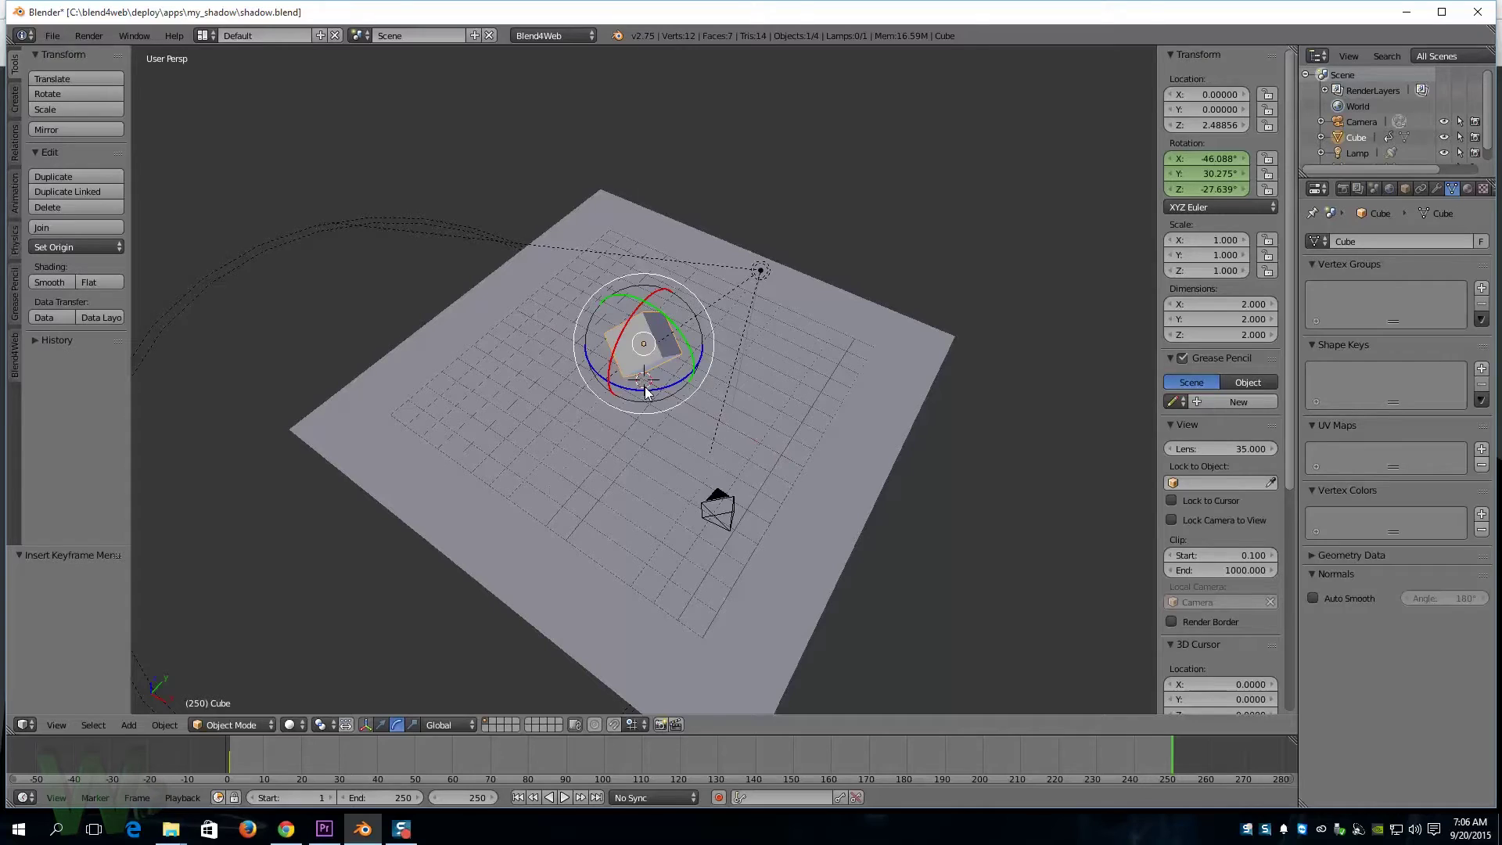
Set the cube's Z rotation to 360° at frame 250, keyframe it, and scrub back to preview
left_click_drag(646, 391, 684, 385)
left_click(1221, 188)
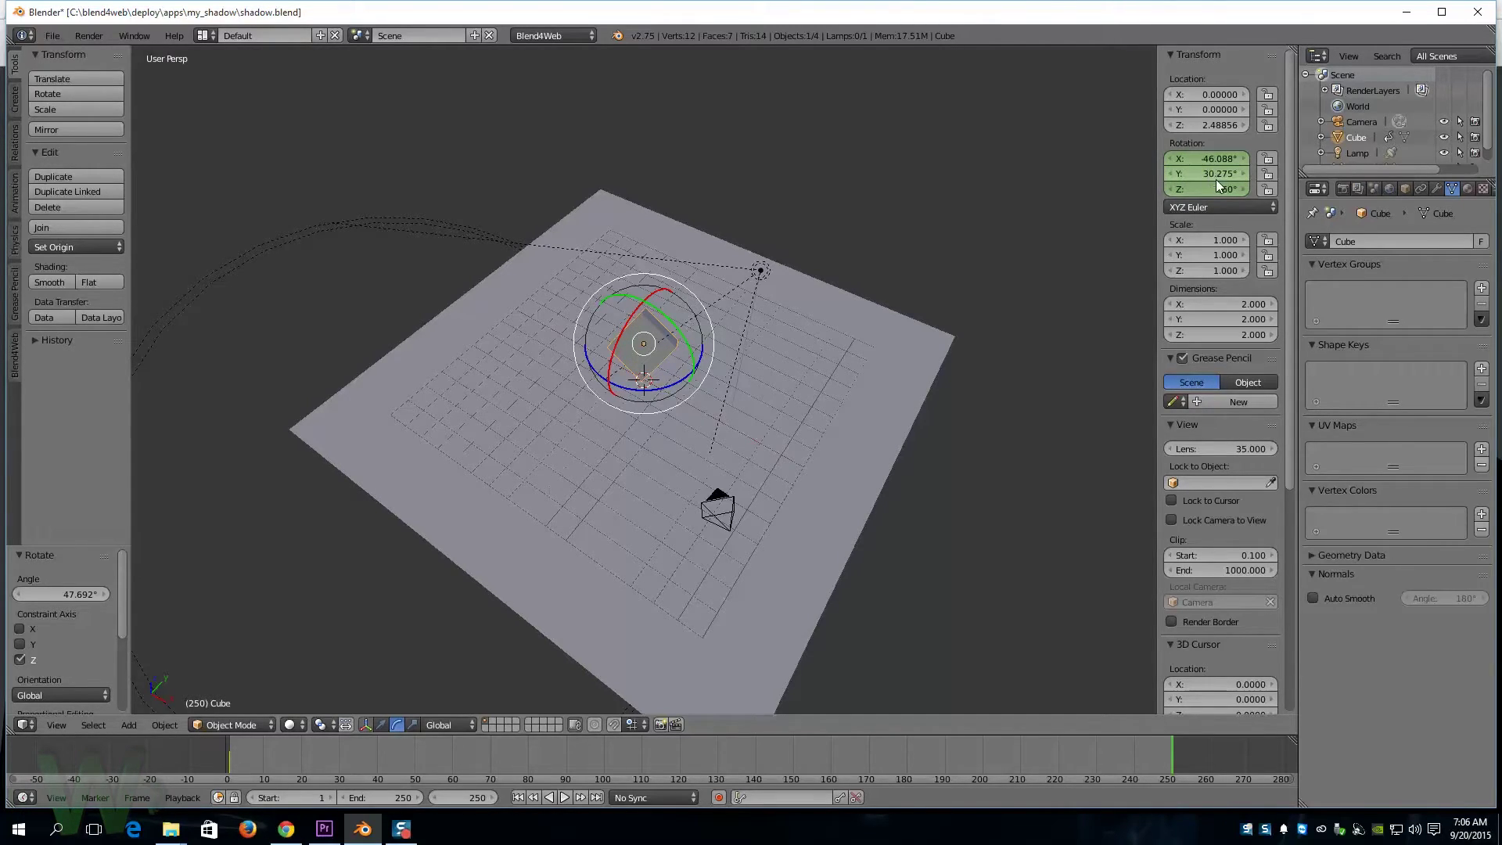
key("i")
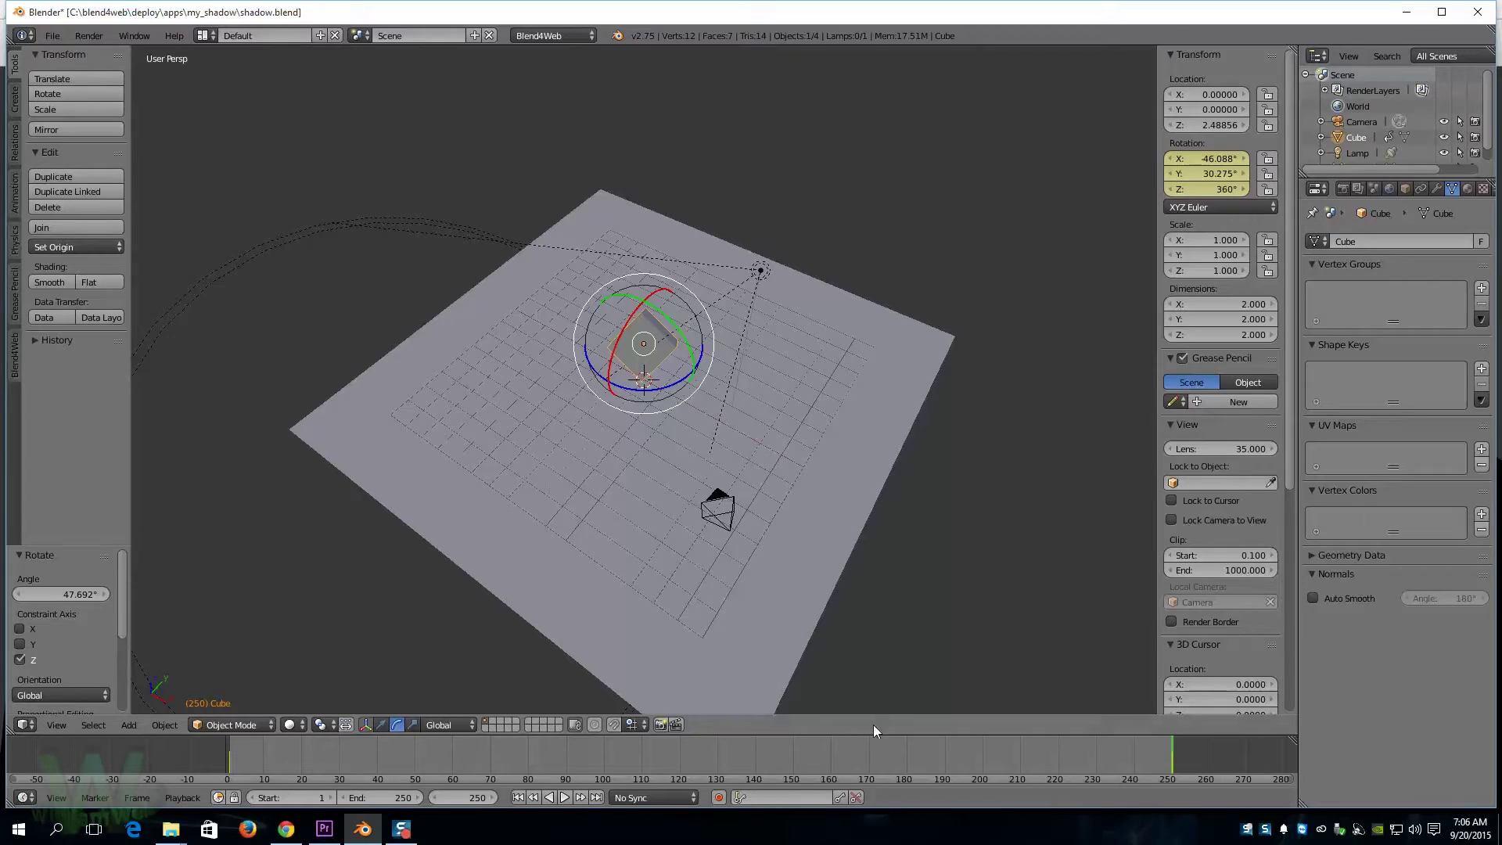
left_click_drag(1171, 755, 992, 745)
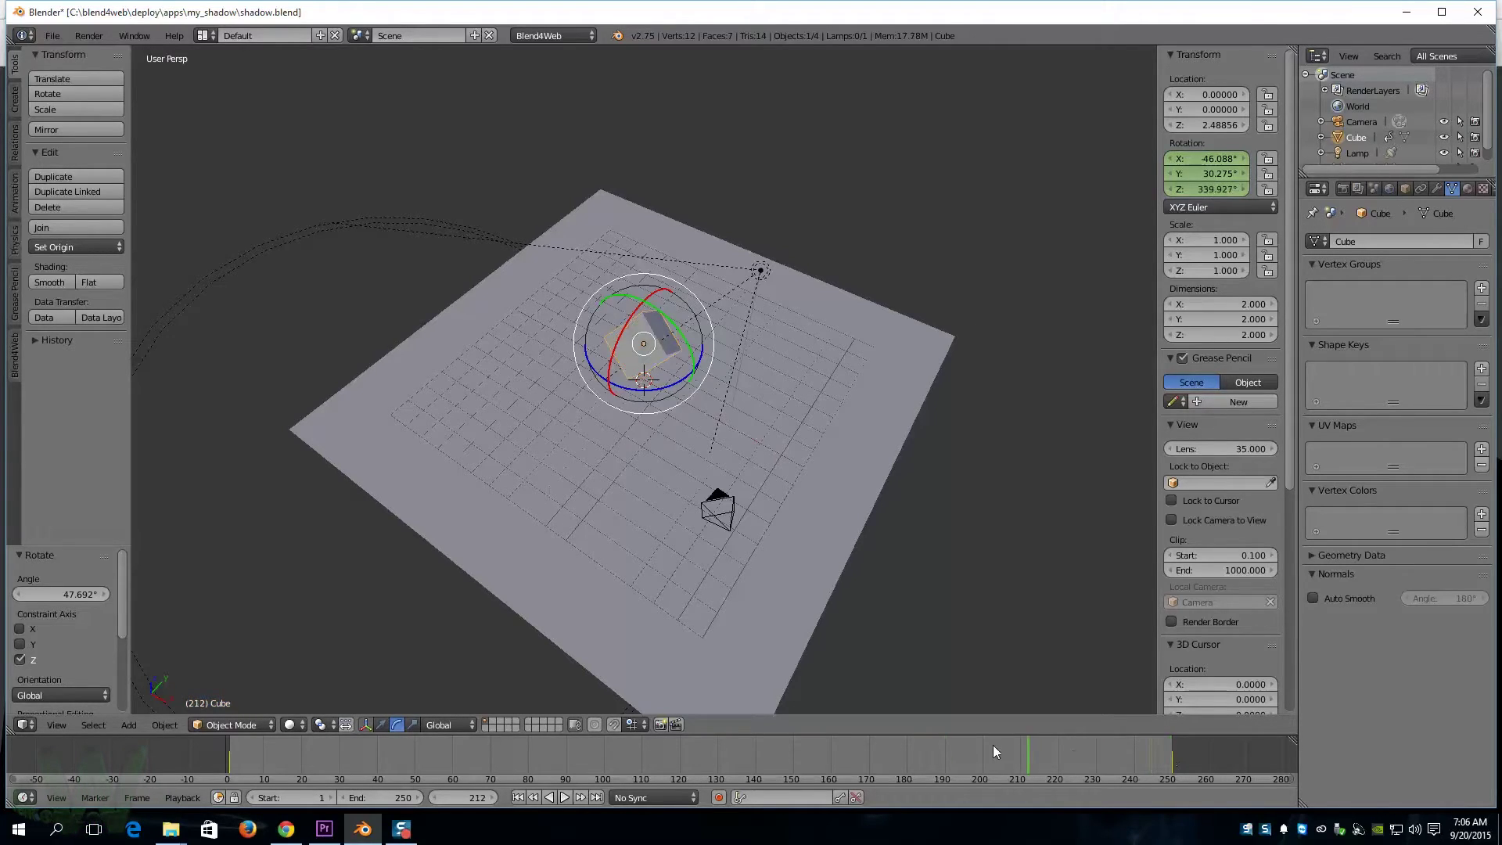
left_click_drag(555, 754, 443, 746)
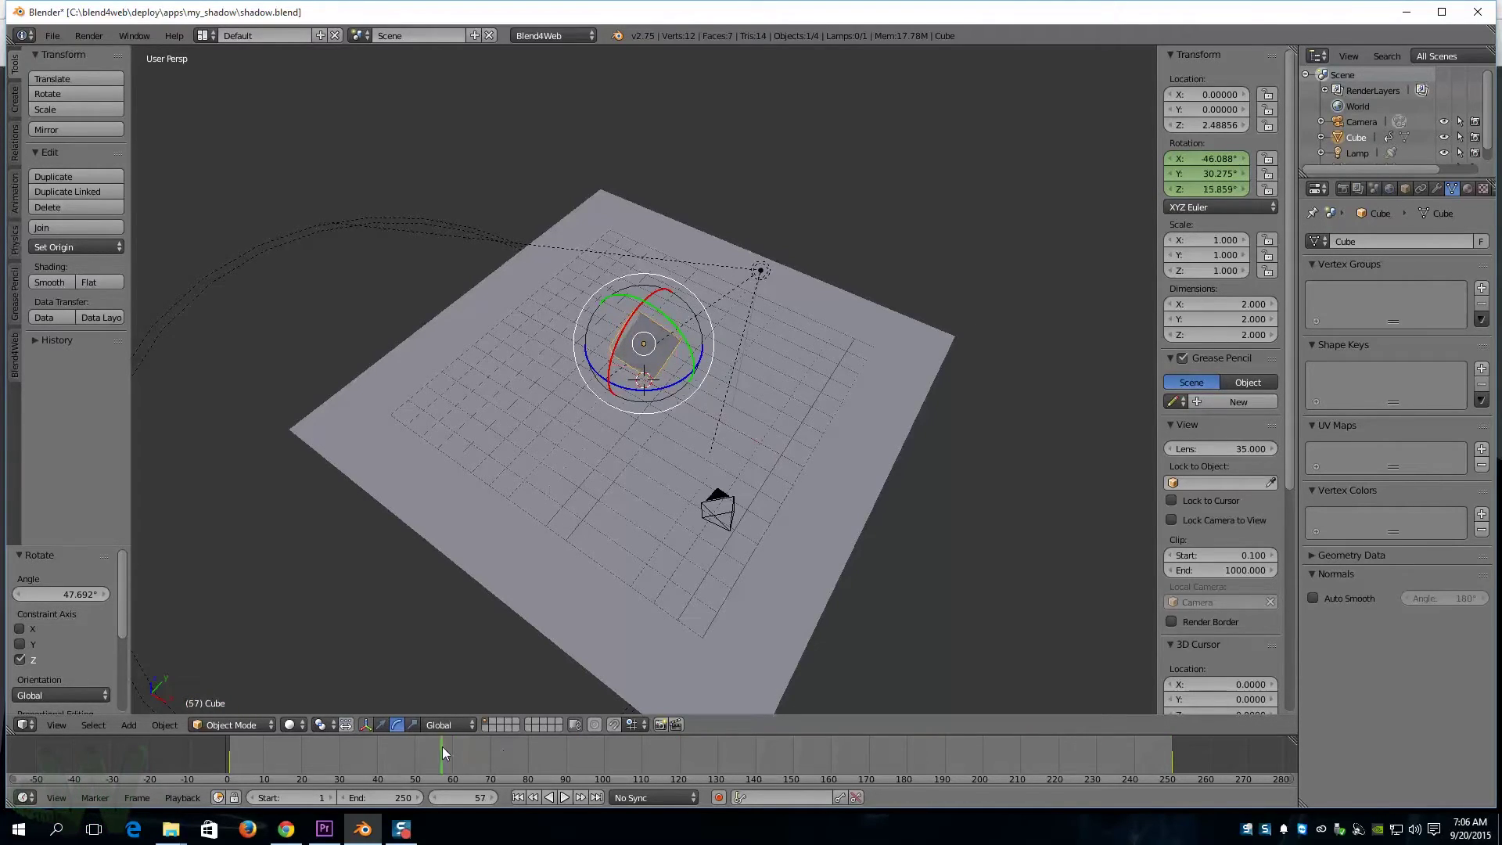
Export the animated scene to shadow.html as Blend4Web HTML, check it in Chrome, then return to Blender
left_click(53, 37)
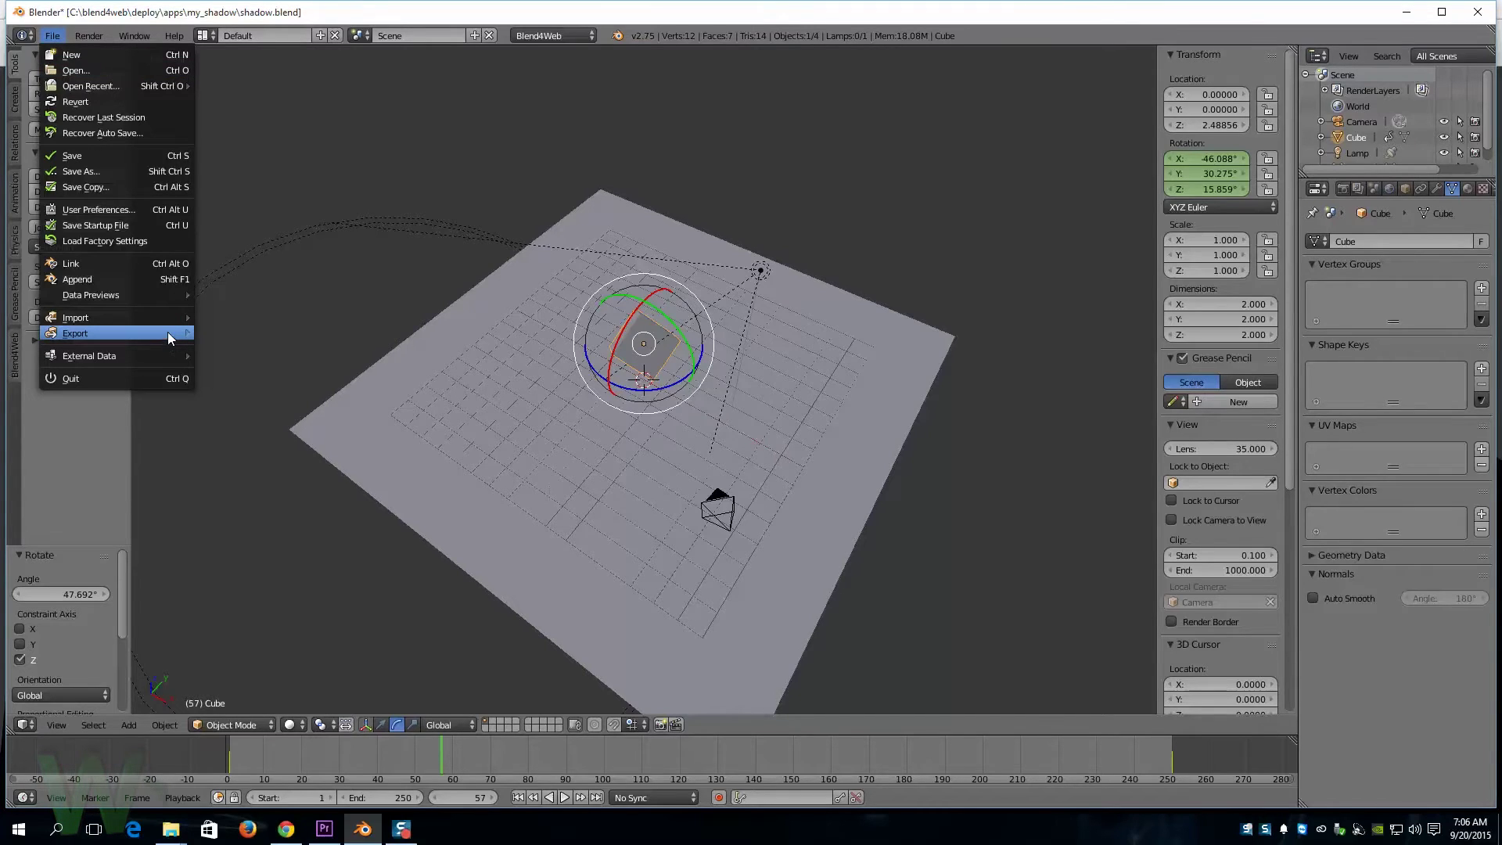
mouse_move(167, 332)
left_click(254, 473)
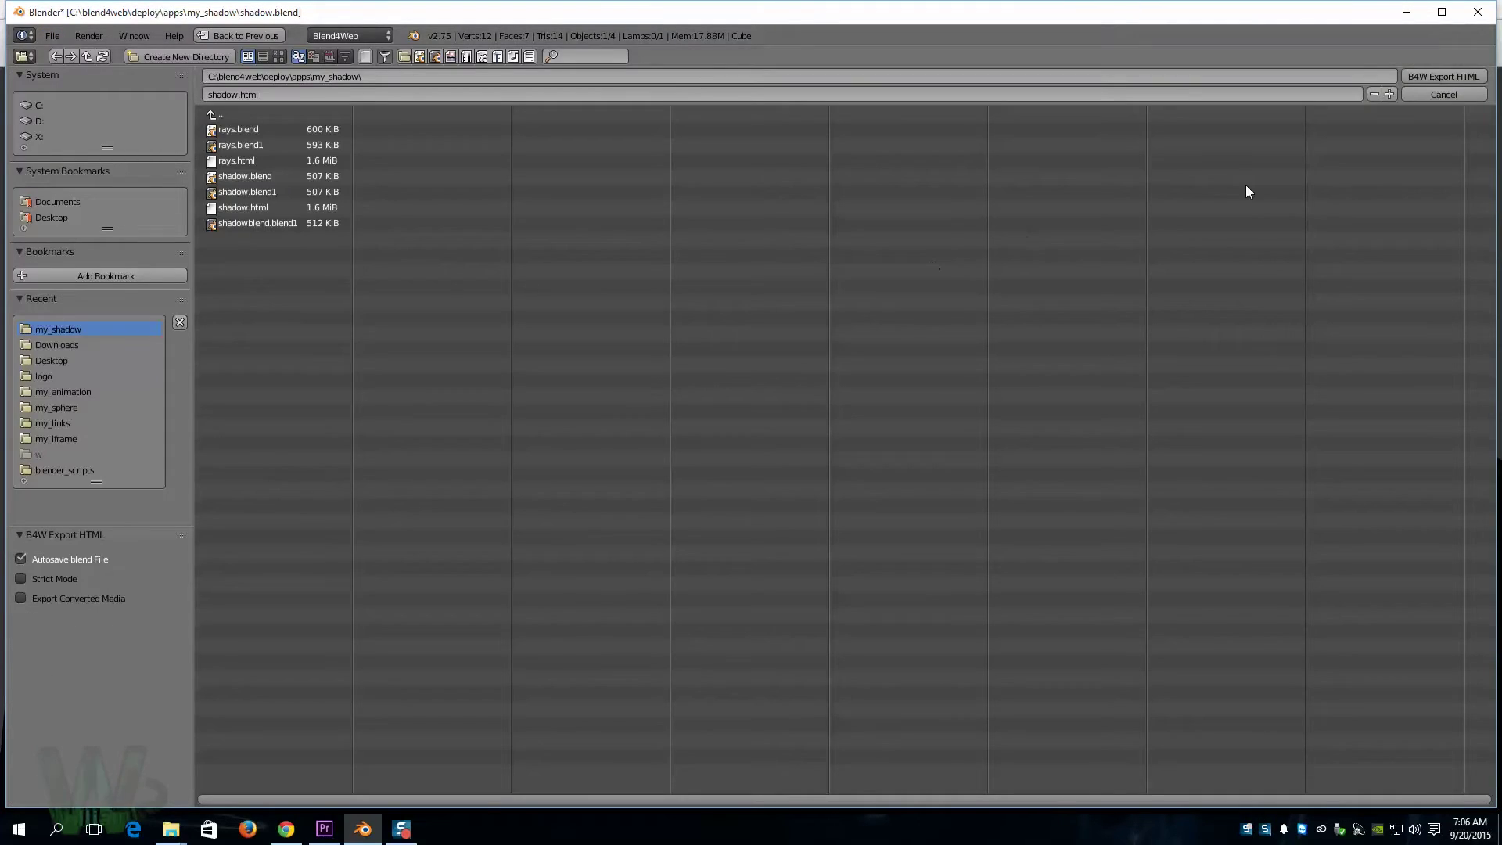
left_click(1442, 78)
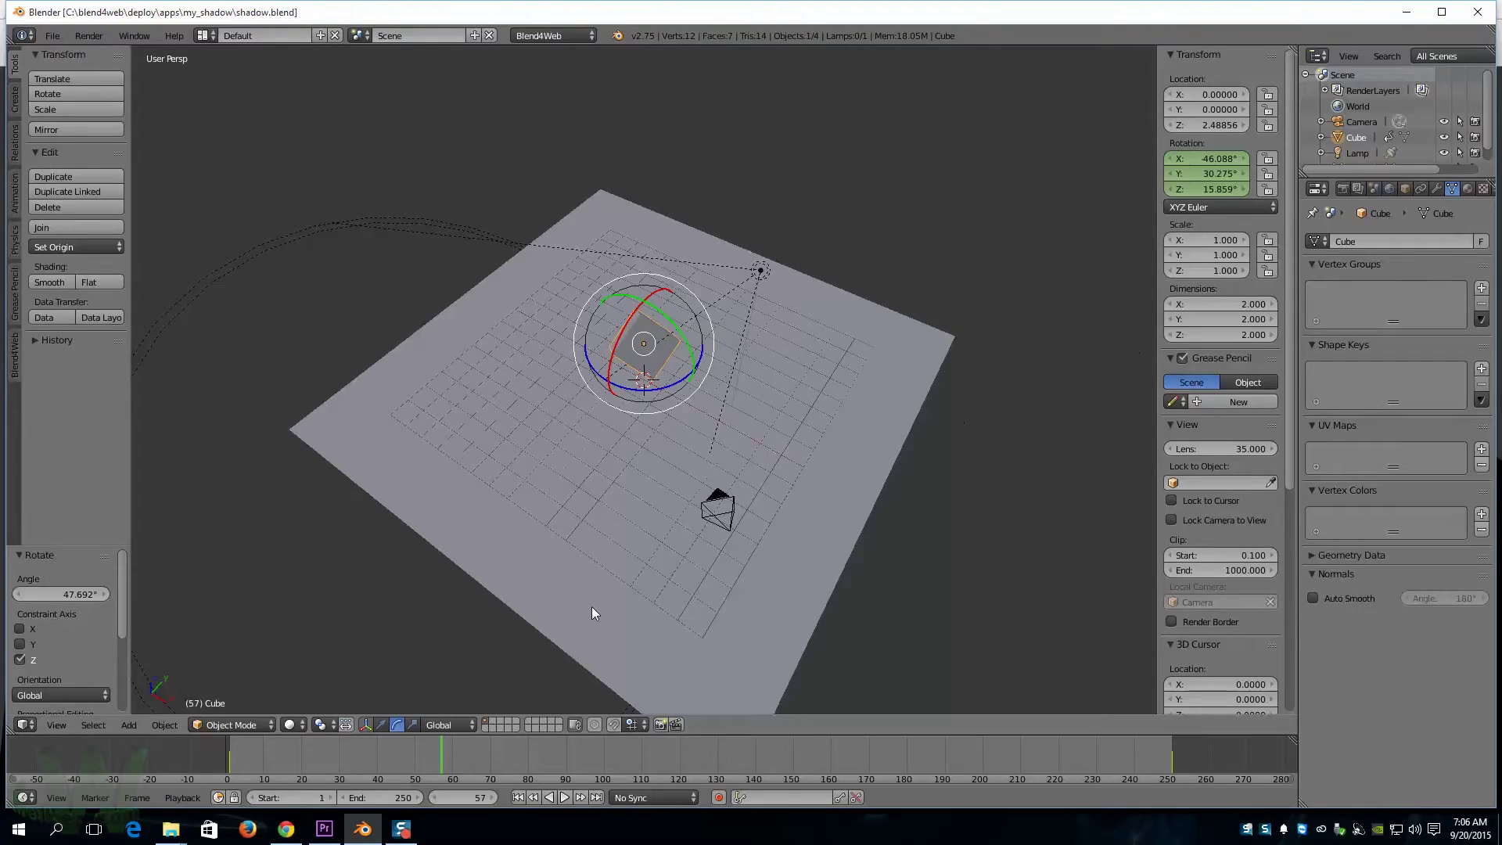
left_click(286, 831)
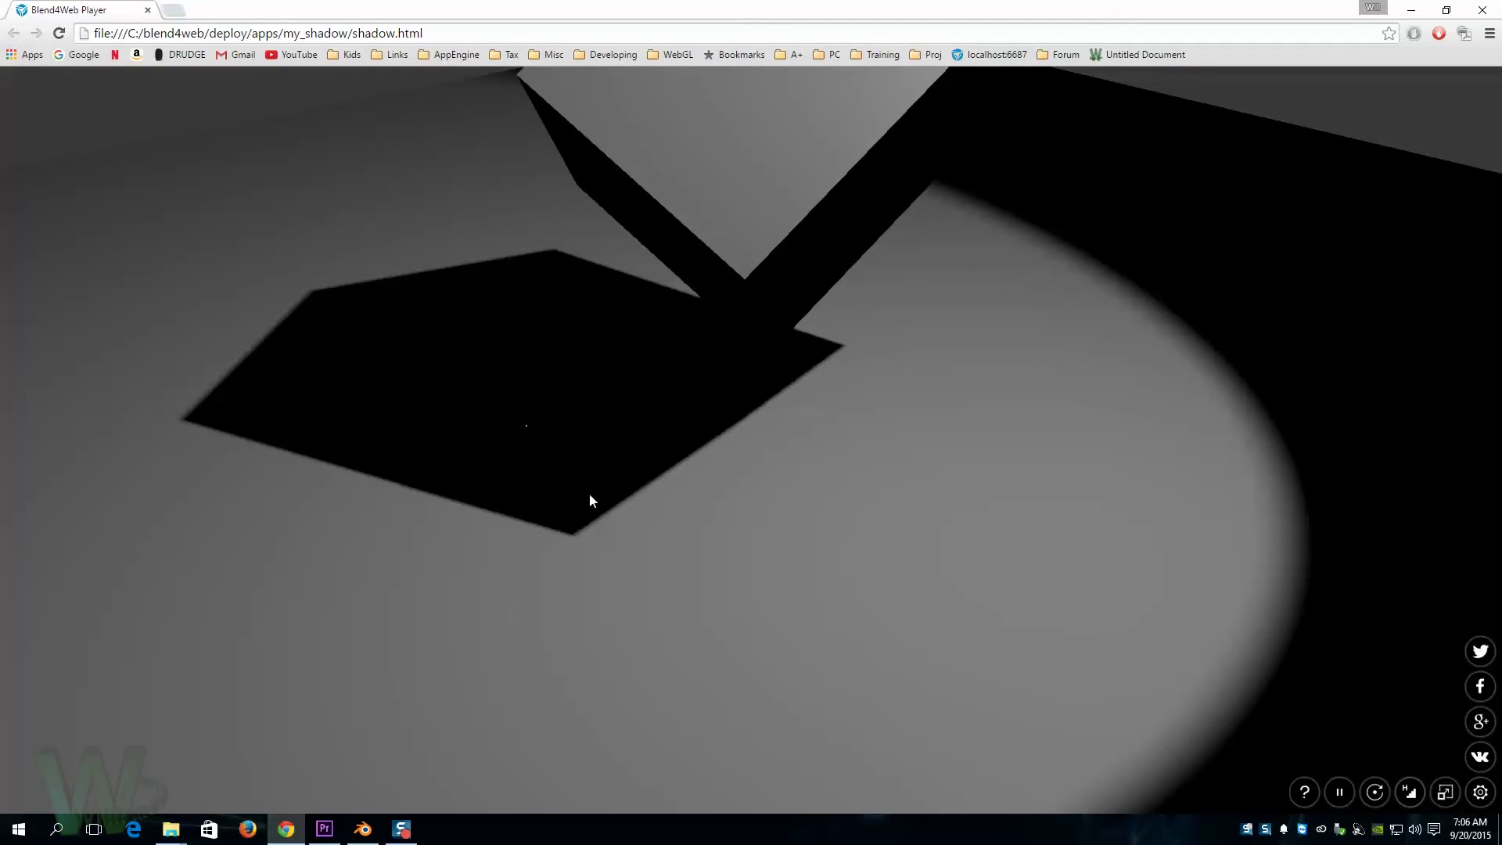
left_click(373, 832)
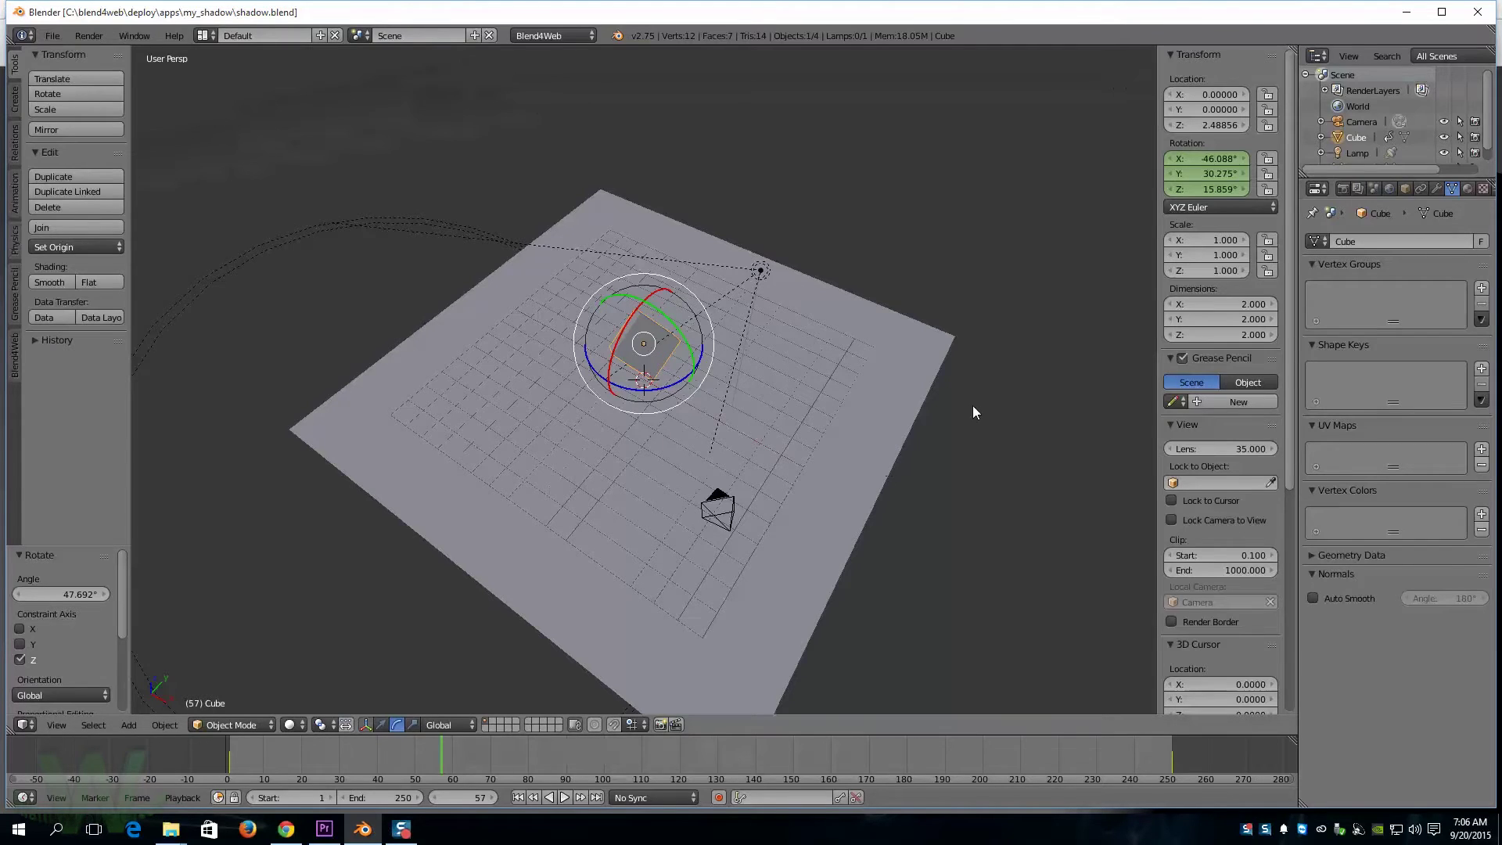
Enable Apply Default Animation on the cube, re-export shadow.html, and open it in the browser
left_click(1403, 189)
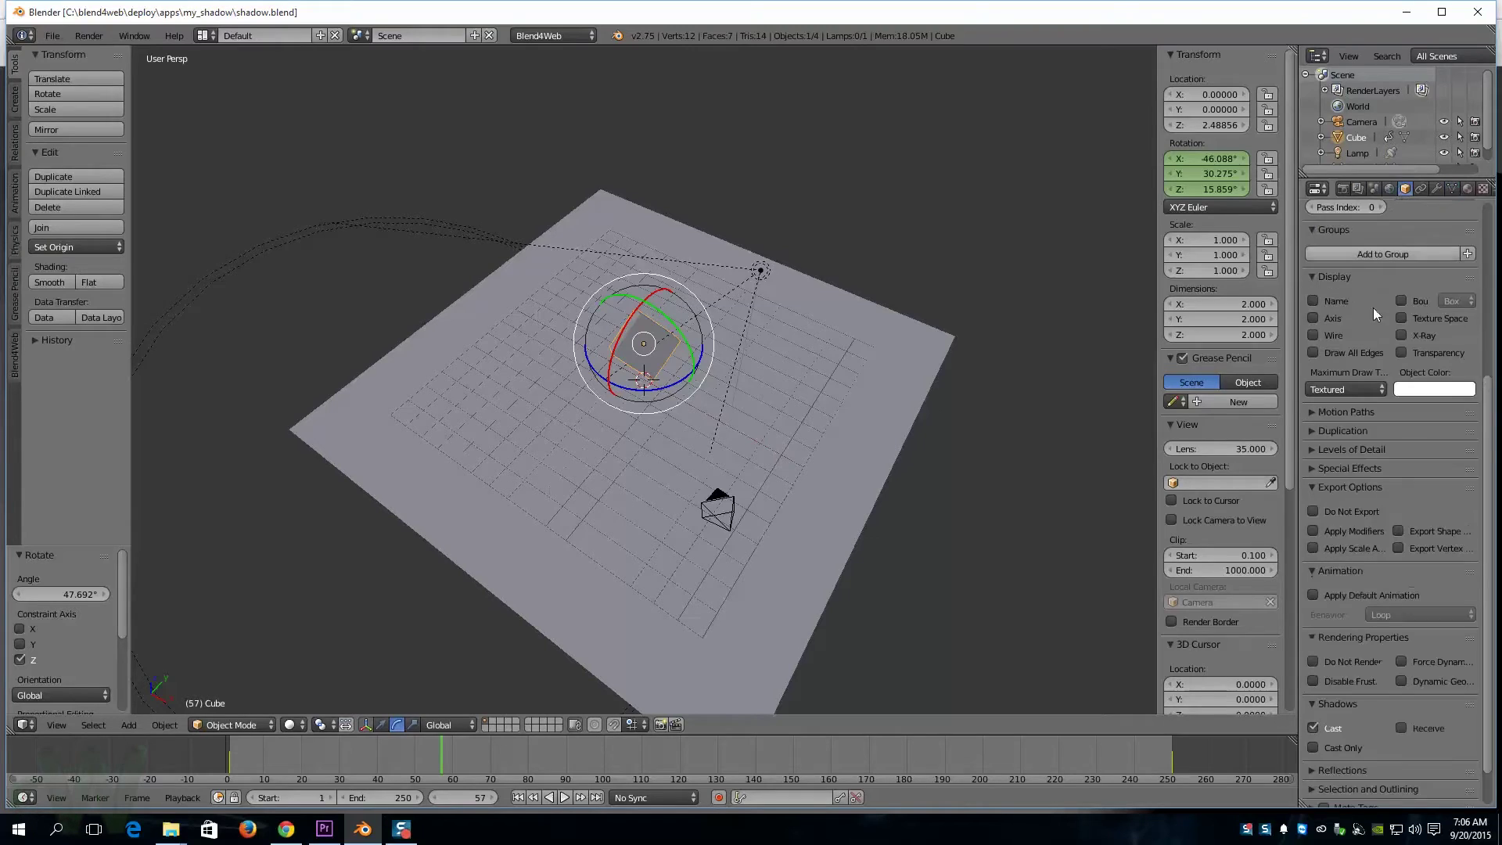
left_click(1314, 594)
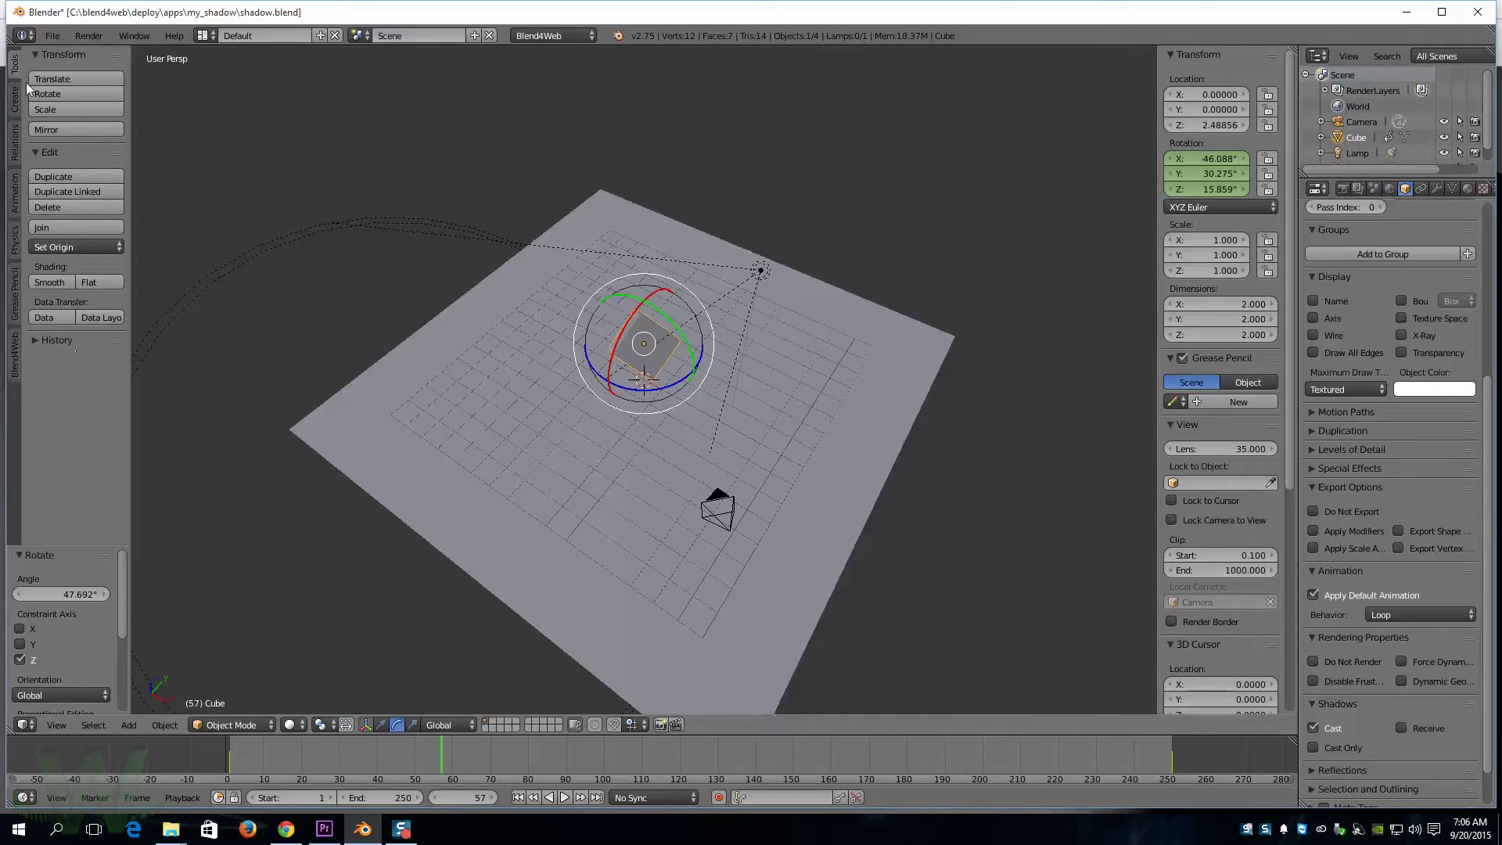
left_click(52, 36)
mouse_move(148, 332)
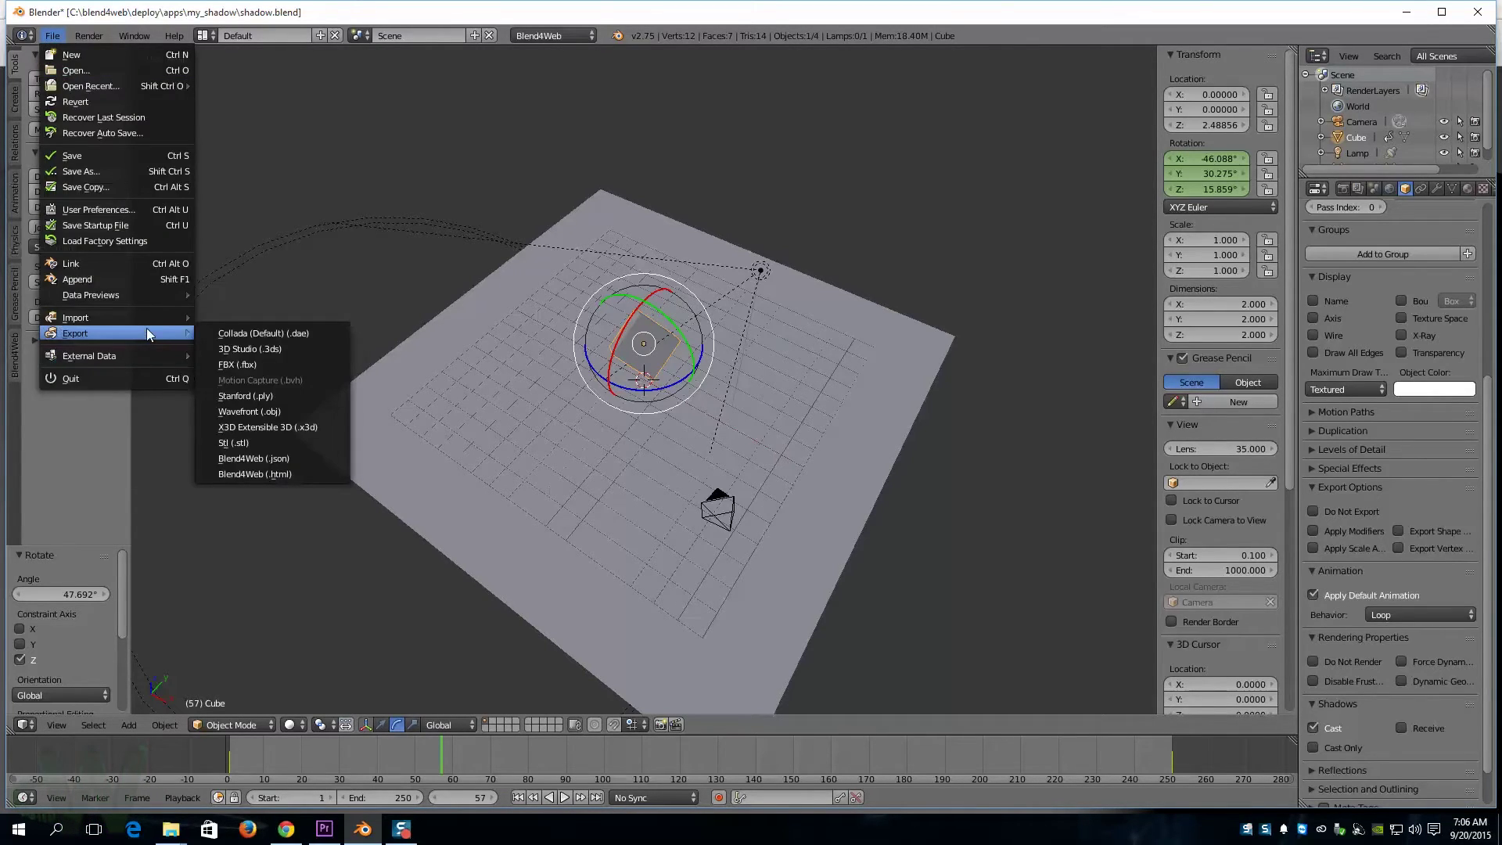
left_click(266, 473)
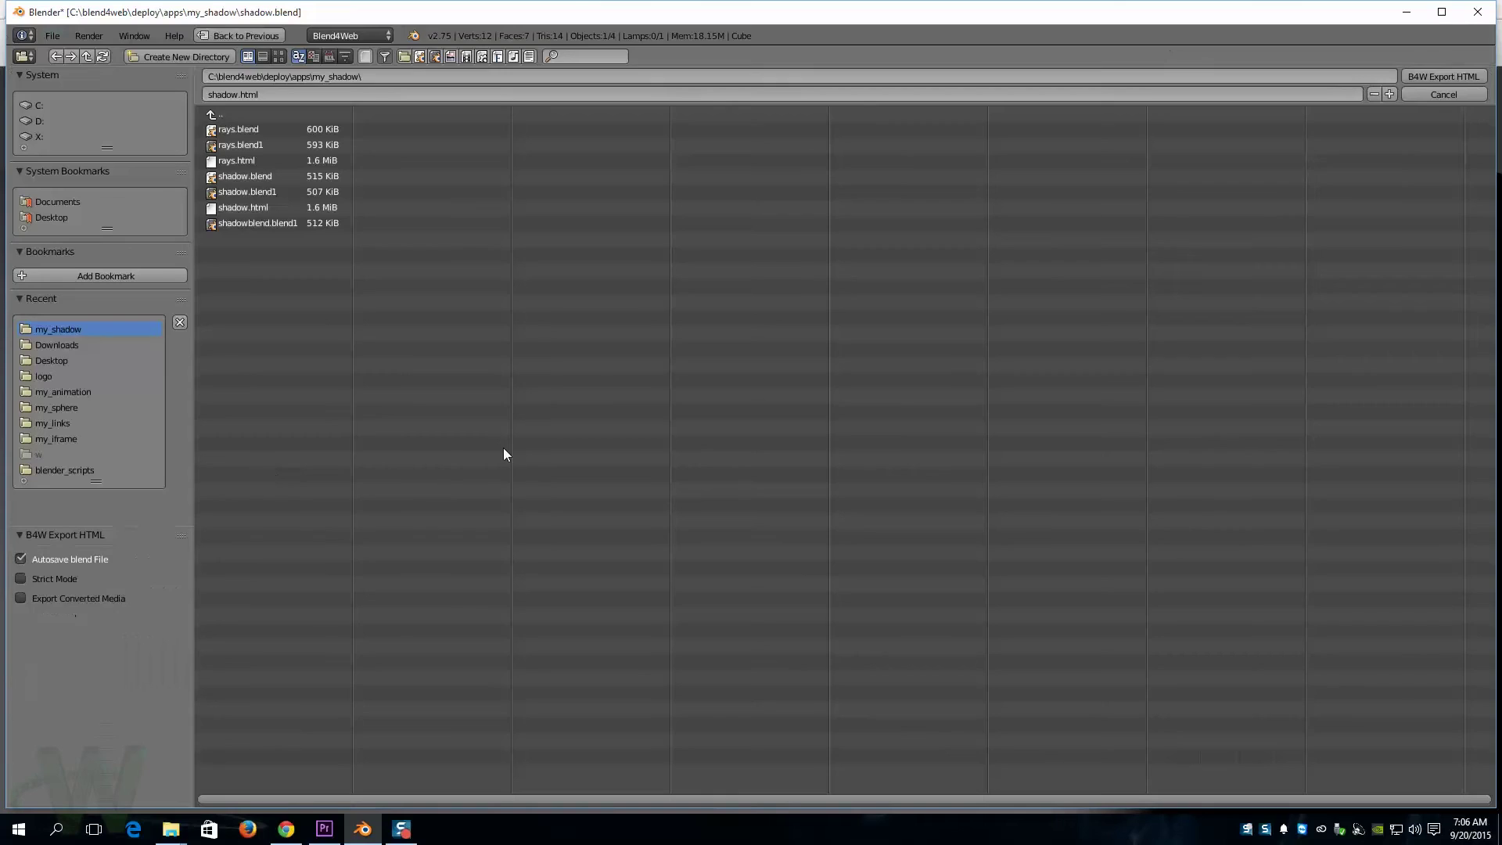
left_click(1444, 76)
left_click(287, 829)
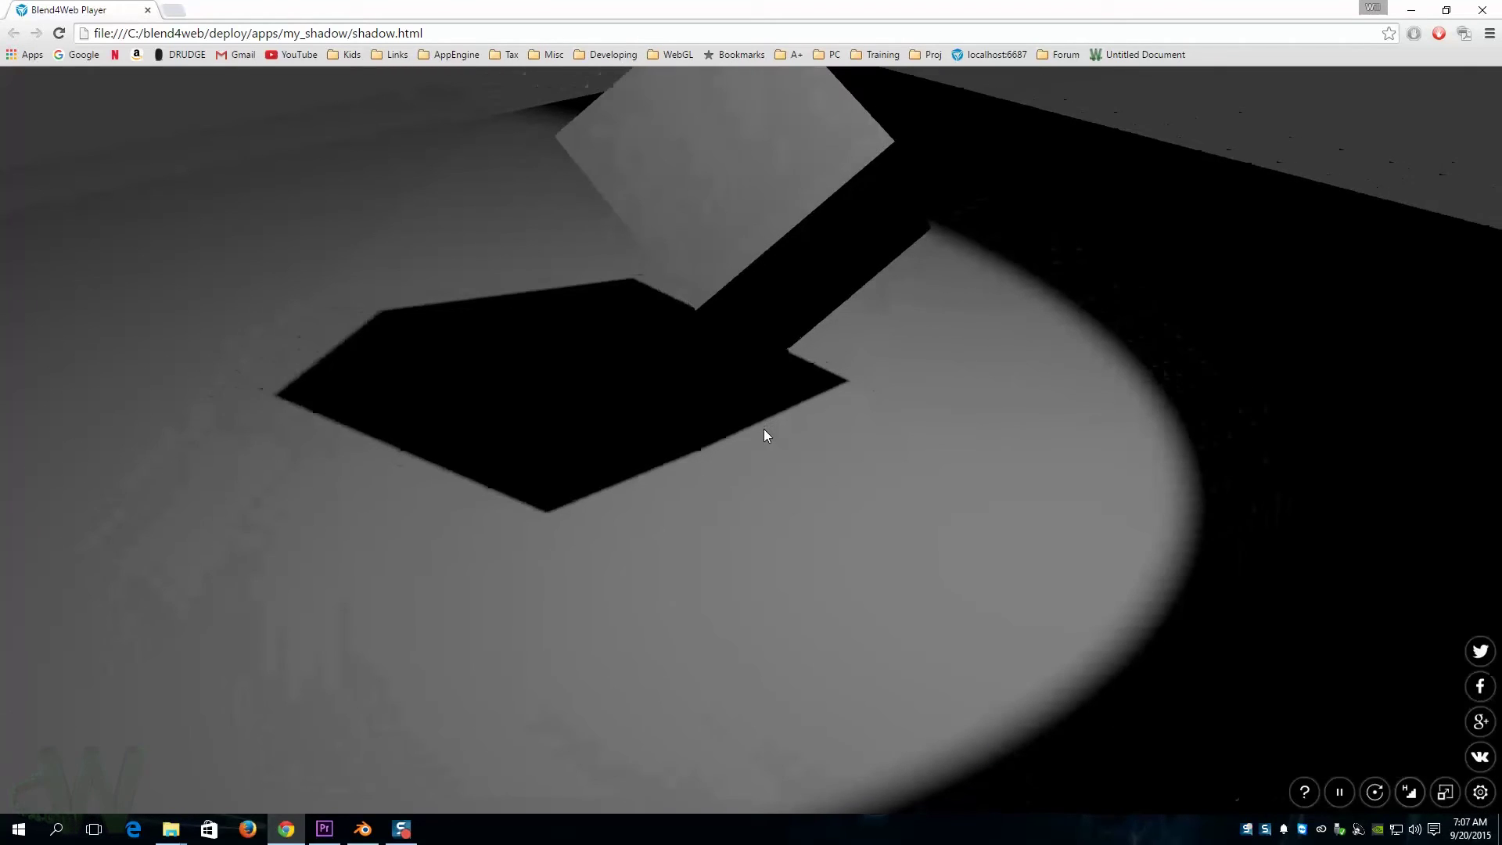
Orbit and zoom the Blend4Web Player view to watch the spinning cube's shadow on the spotlit plane
left_click_drag(764, 429, 713, 471)
left_click_drag(623, 496, 589, 489)
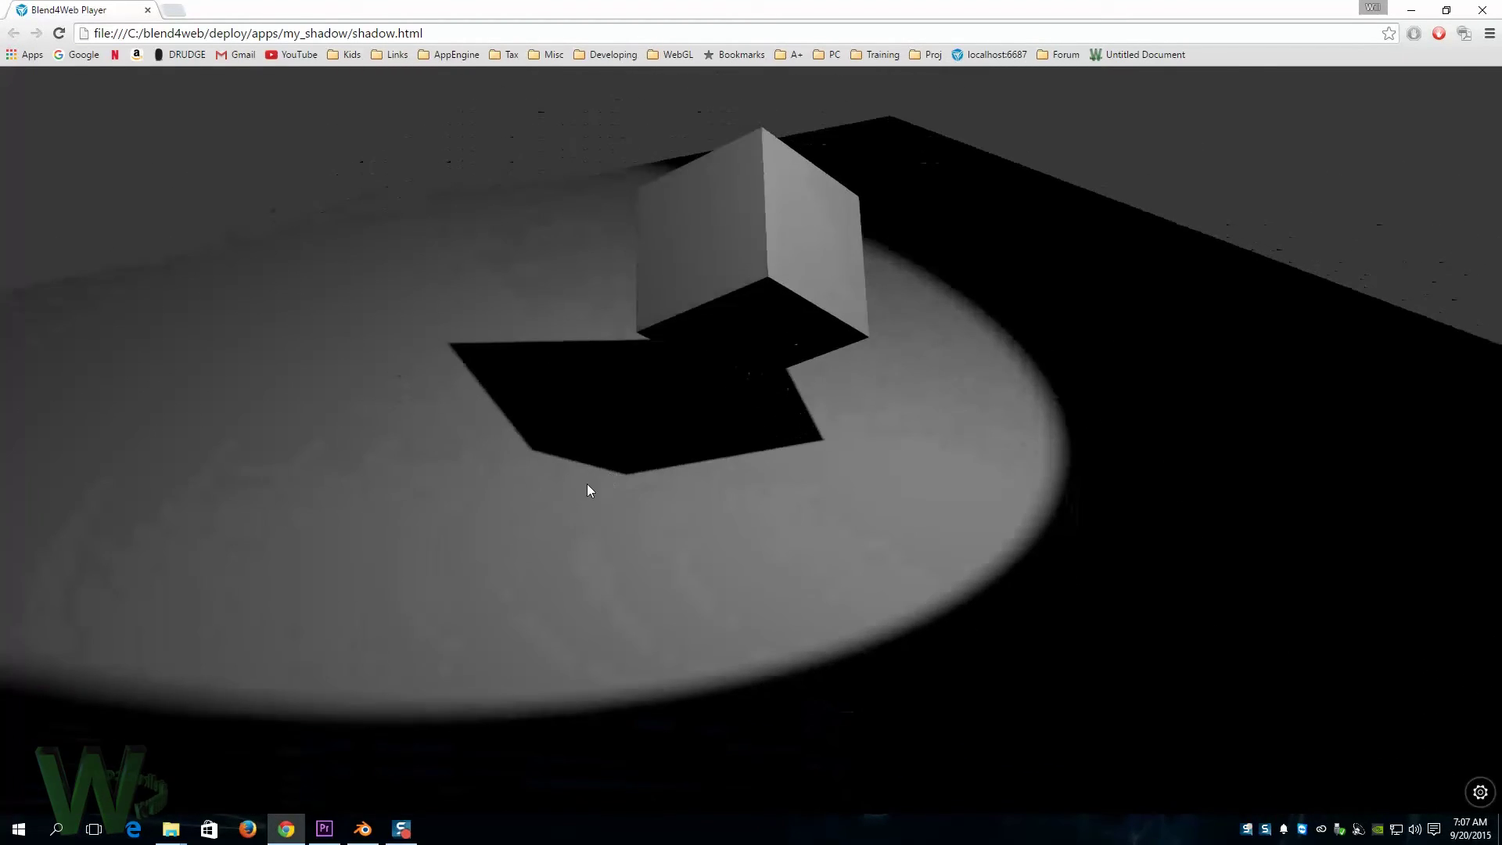
left_click_drag(797, 406, 677, 509)
left_click_drag(1049, 404, 430, 420)
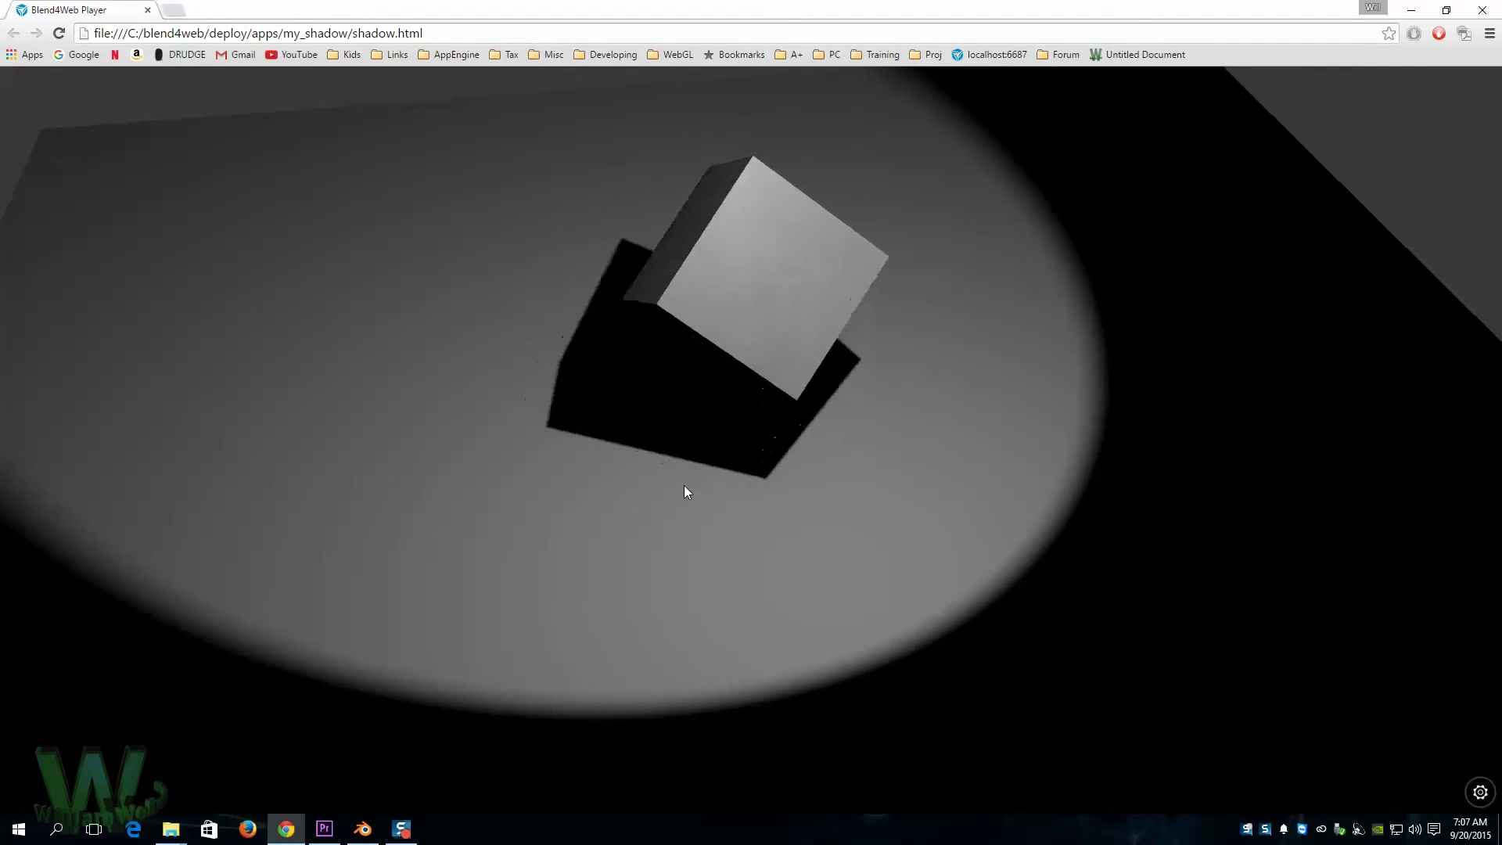
scroll(684, 491, "down", 5)
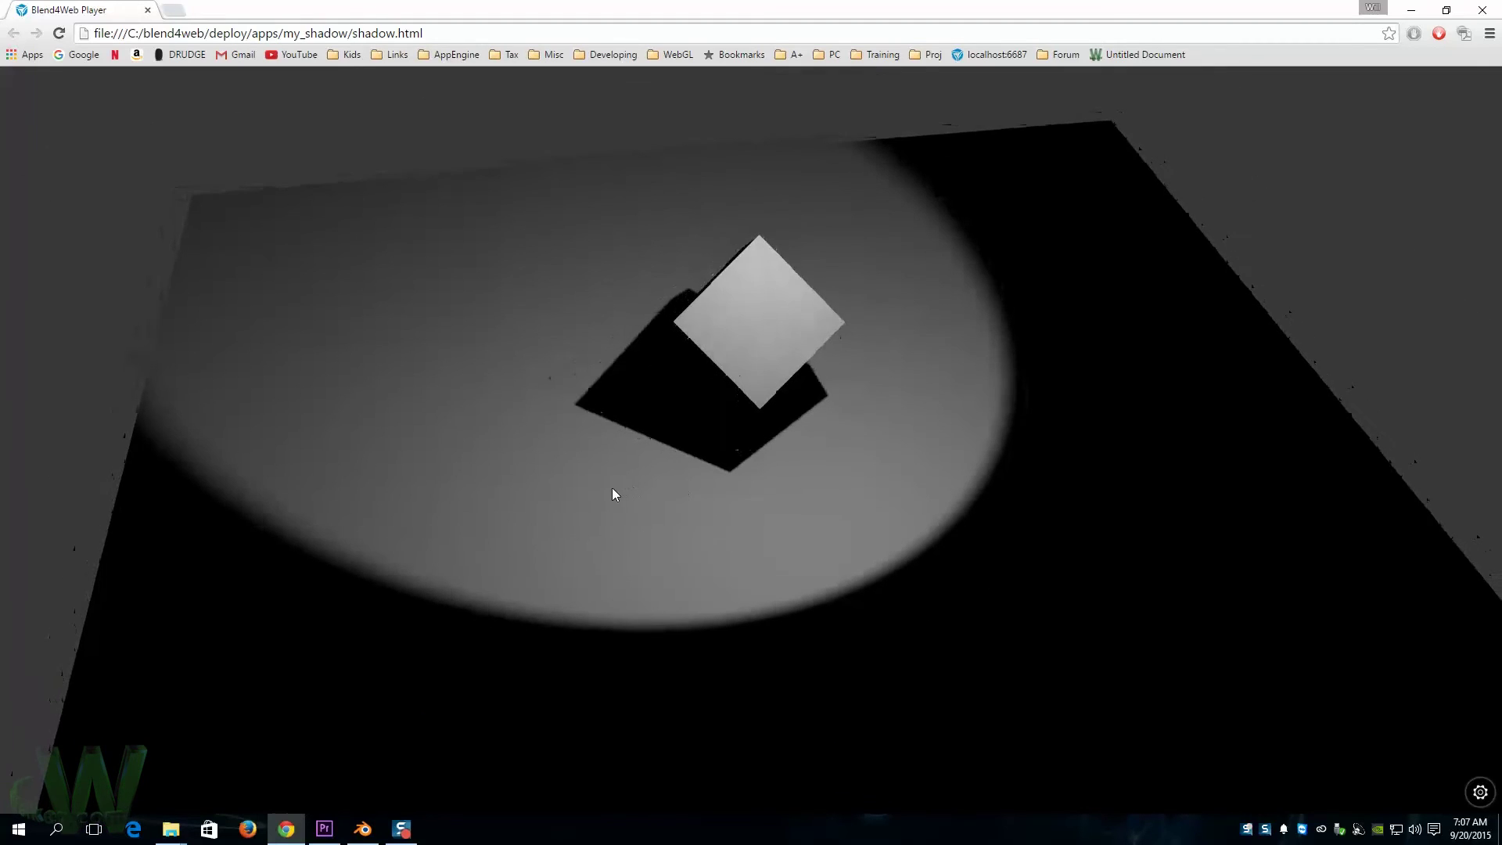